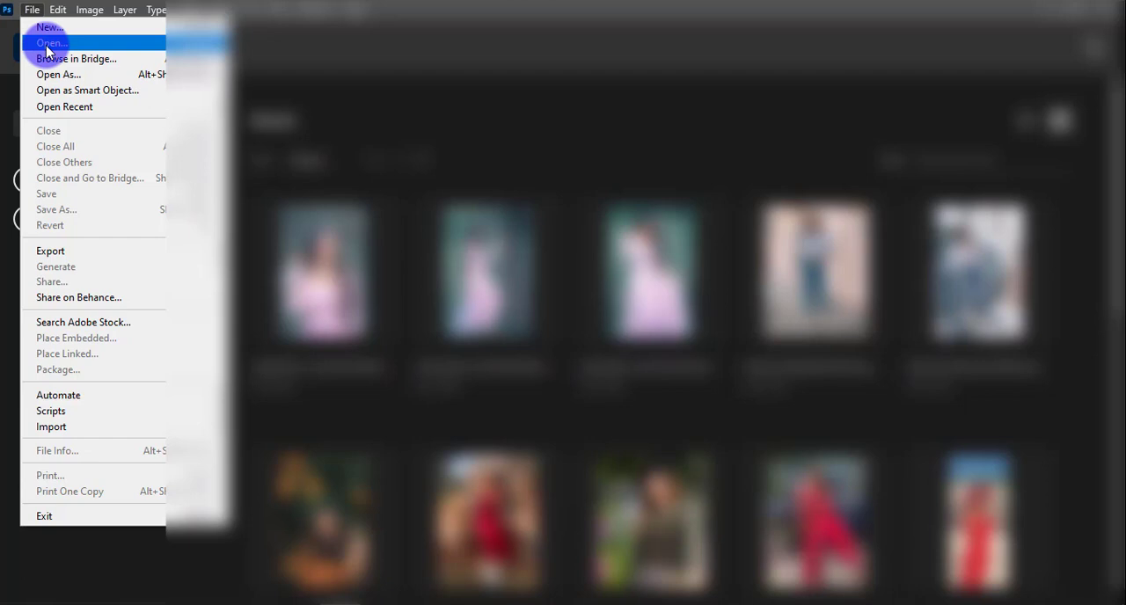
Step: Open the close-up photo of the freckled, green-eyed face from the Downloads folder and duplicate its Background layer
{"action": "left_click", "coordinate": [47, 44]}
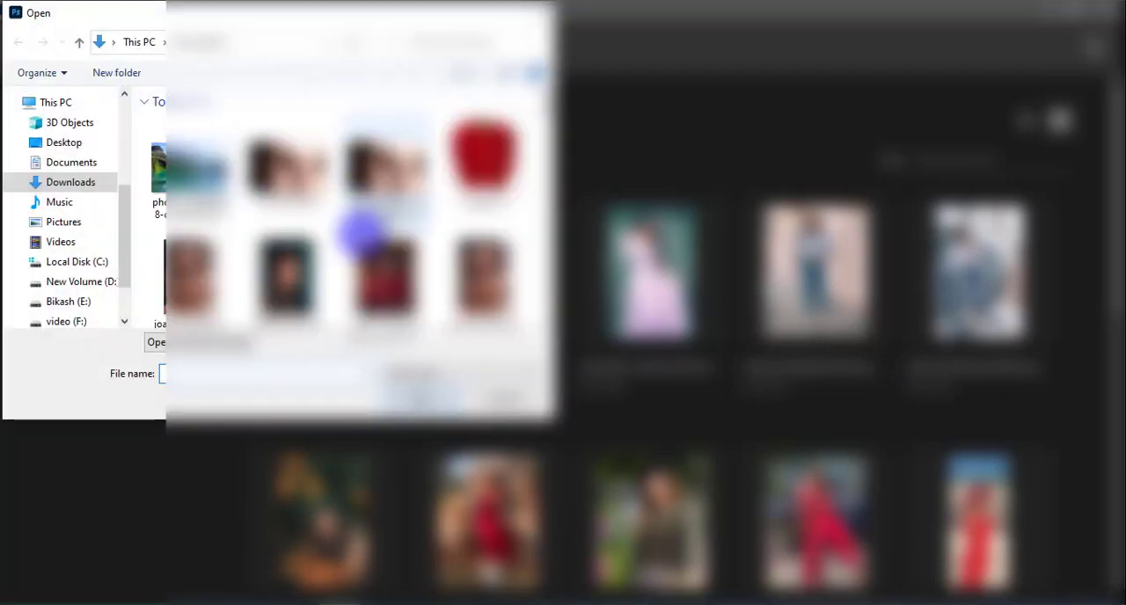
{"action": "scroll", "coordinate": [361, 233], "scroll_direction": "down", "scroll_amount": 1}
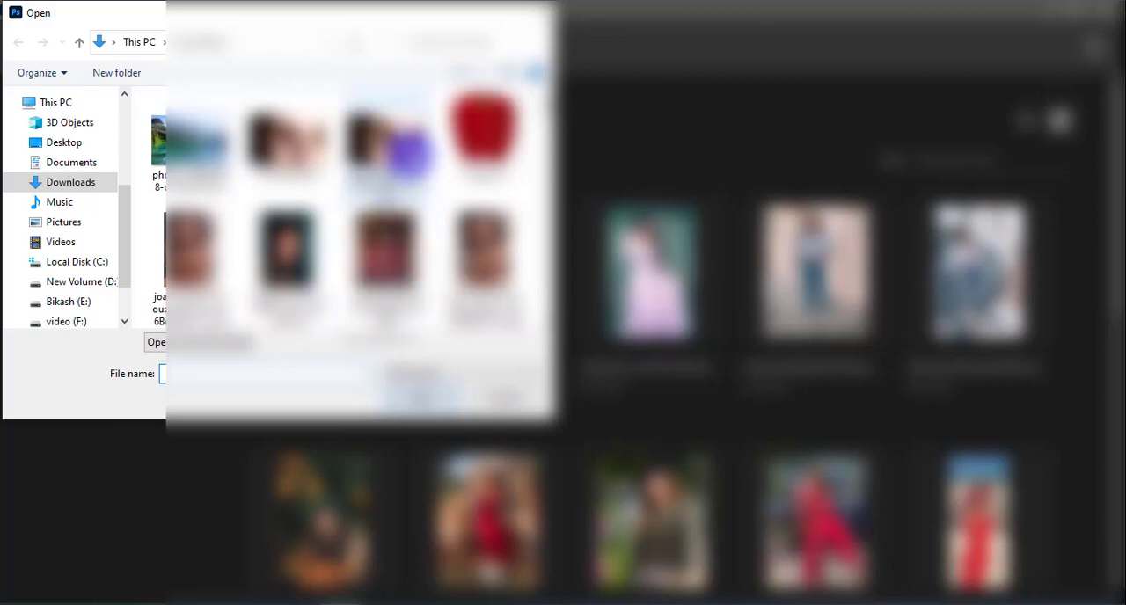
{"action": "left_click", "coordinate": [397, 138]}
{"action": "scroll", "coordinate": [361, 211], "scroll_direction": "up", "scroll_amount": 1}
{"action": "left_click", "coordinate": [419, 400]}
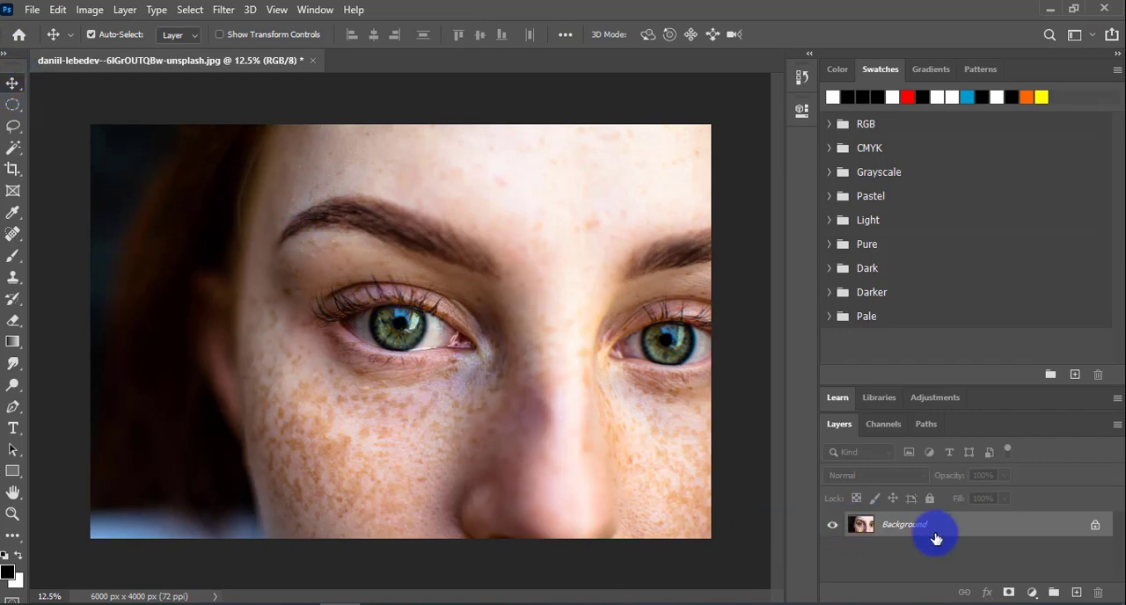
{"action": "left_click_drag", "start_coordinate": [1052, 526], "coordinate": [1075, 592]}
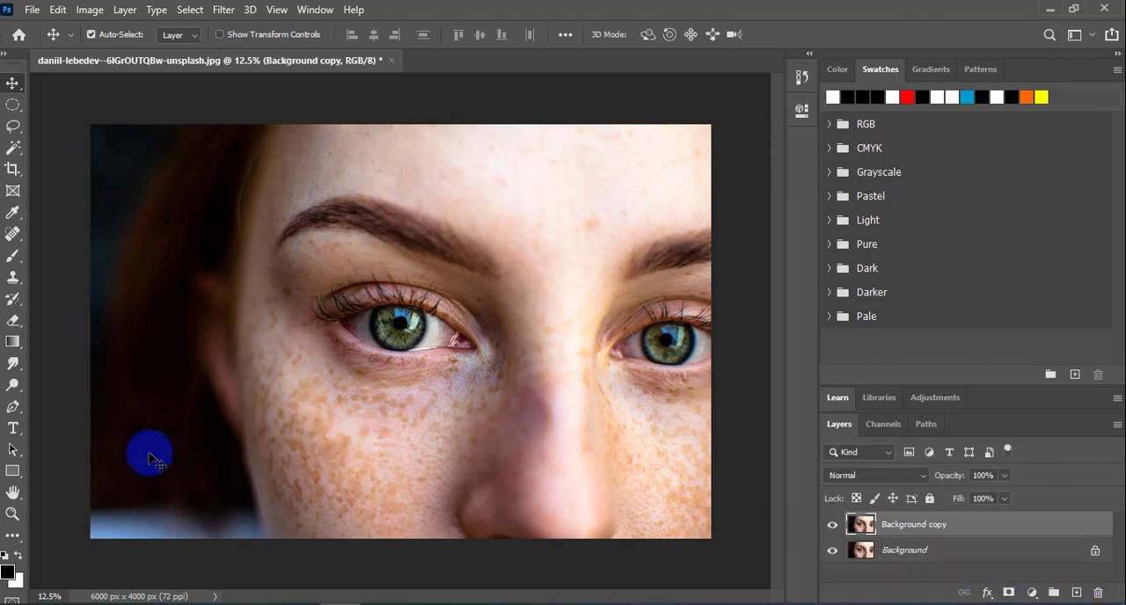
Step: Remove freckles from the temple and upper outer cheek beside the left-hand eye with the Spot Healing Brush
{"action": "left_click", "coordinate": [15, 513]}
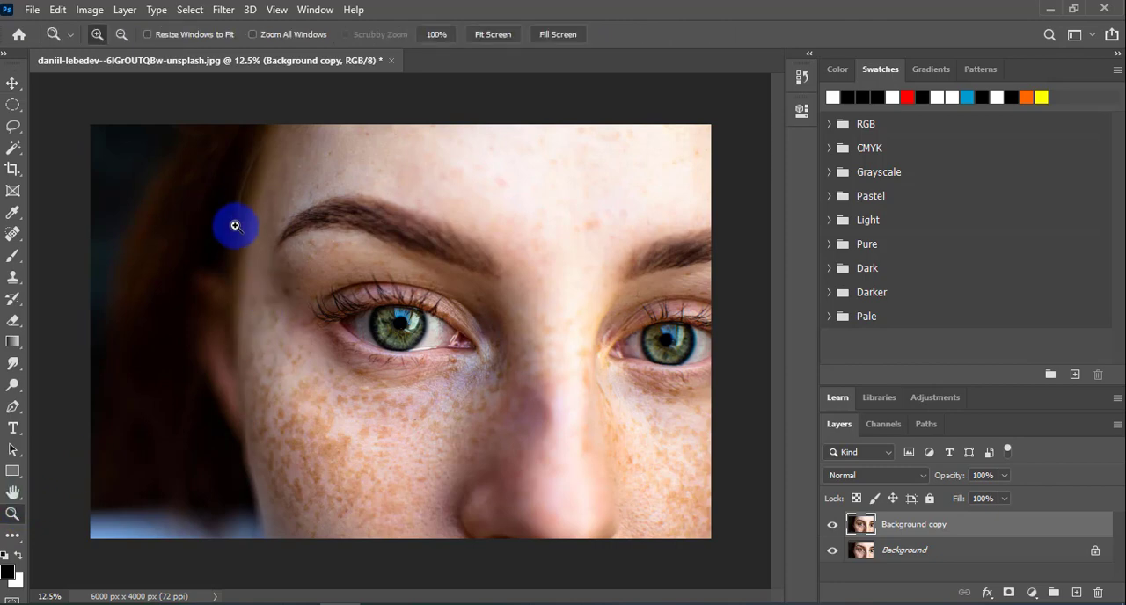
{"action": "left_click_drag", "start_coordinate": [243, 213], "coordinate": [713, 531]}
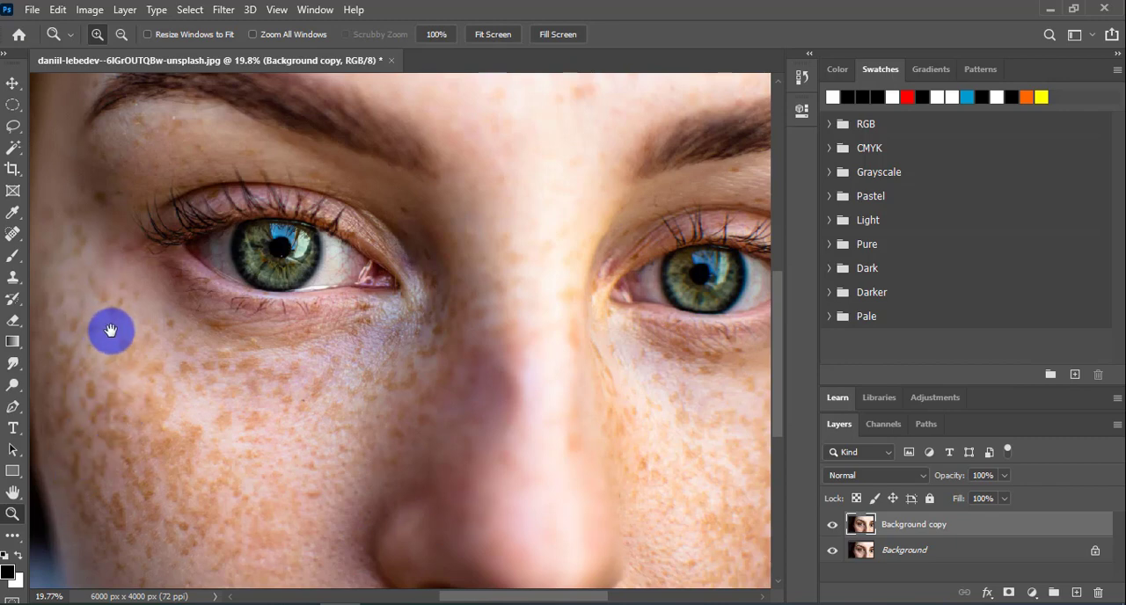
{"action": "left_click_drag", "start_coordinate": [110, 330], "coordinate": [344, 330]}
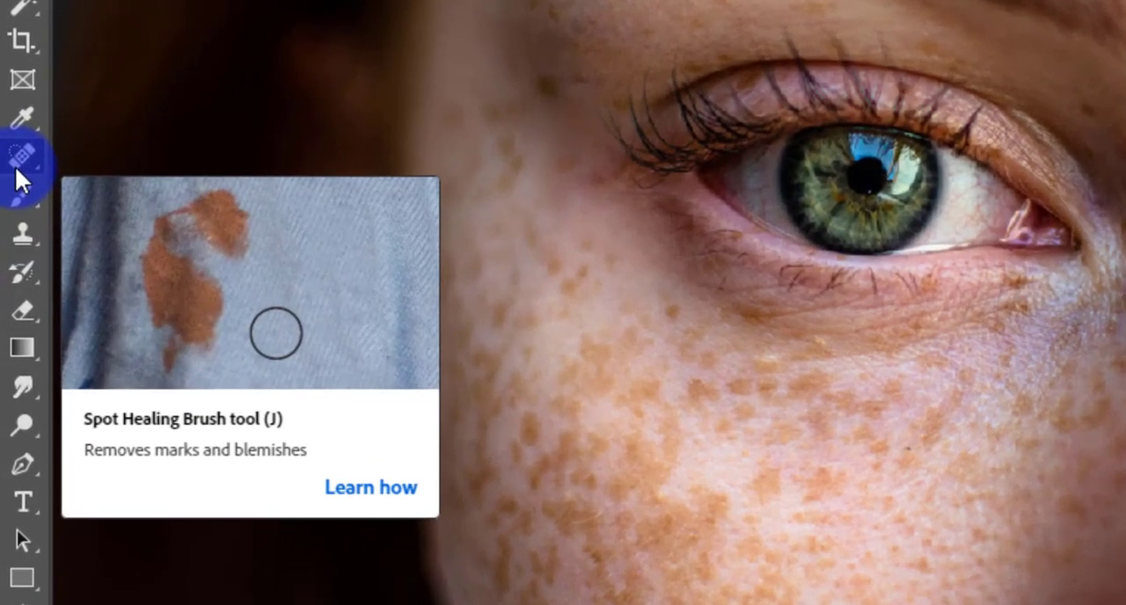
{"action": "left_click", "coordinate": [15, 166]}
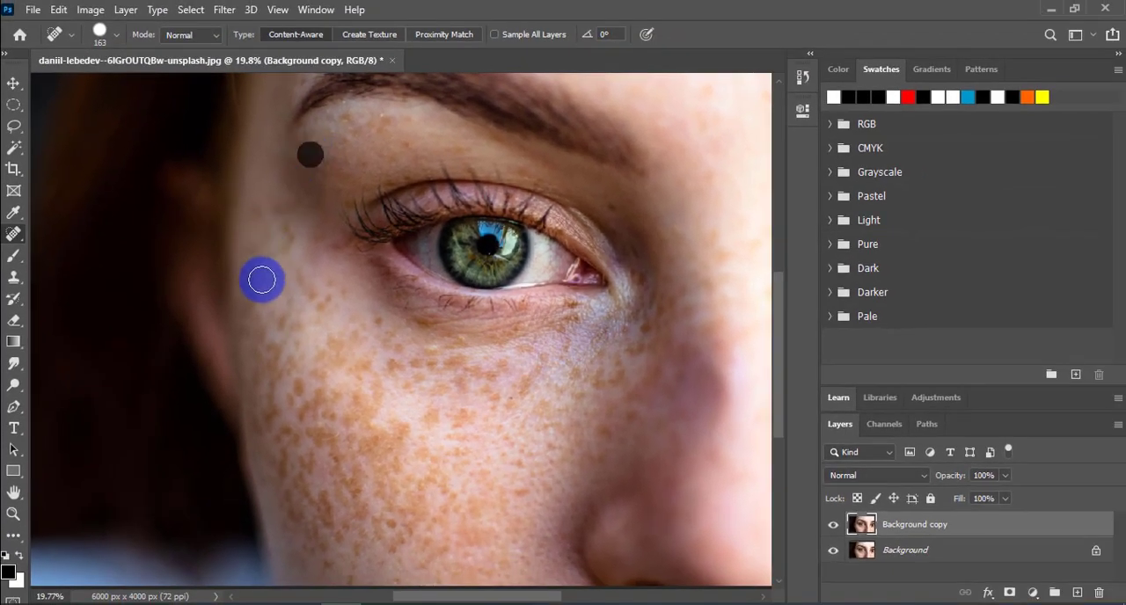
{"action": "left_click", "coordinate": [281, 212]}
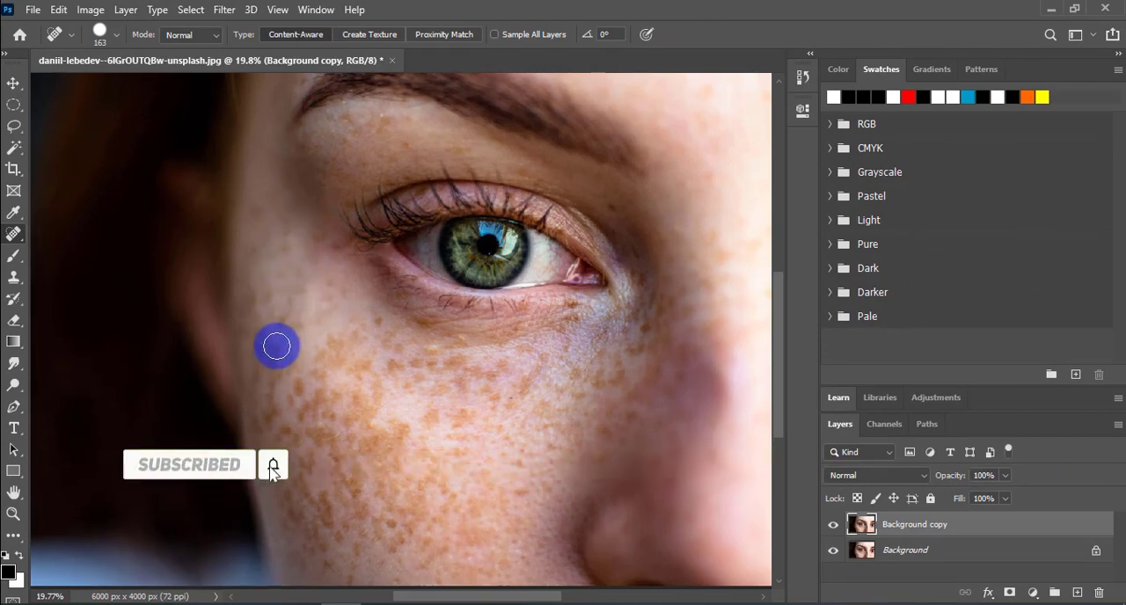
{"action": "left_click", "coordinate": [279, 320]}
{"action": "left_click_drag", "start_coordinate": [279, 339], "coordinate": [272, 420]}
{"action": "mouse_move", "coordinate": [293, 379]}
{"action": "left_mouse_down"}
{"action": "mouse_move", "coordinate": [301, 395]}
{"action": "mouse_move", "coordinate": [347, 402]}
{"action": "left_mouse_up"}
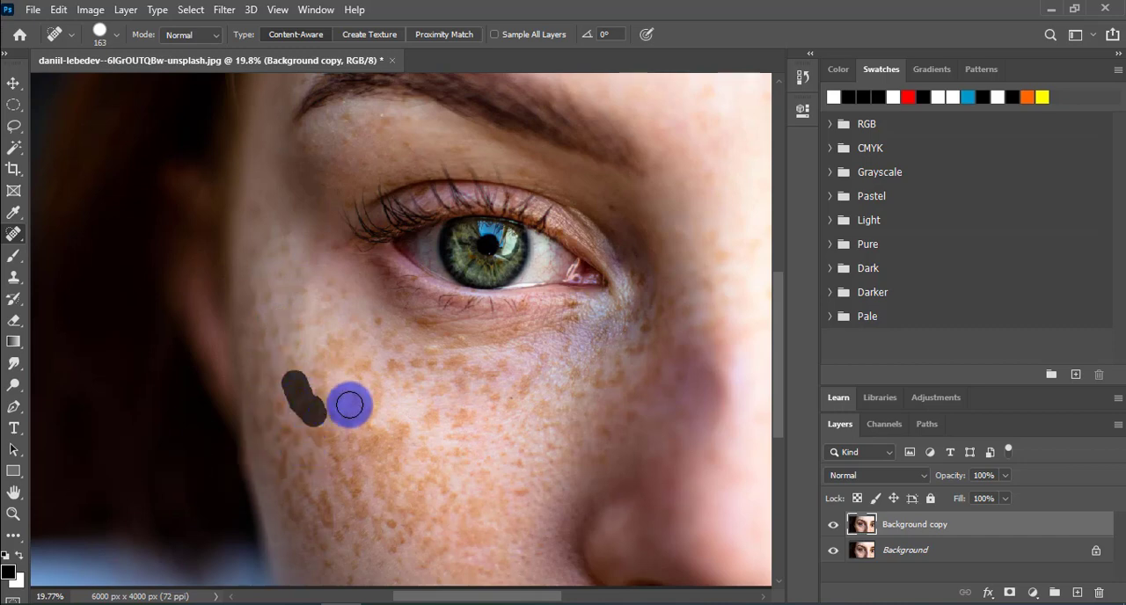
{"action": "left_click_drag", "start_coordinate": [319, 368], "coordinate": [329, 420]}
{"action": "left_click_drag", "start_coordinate": [301, 380], "coordinate": [261, 478]}
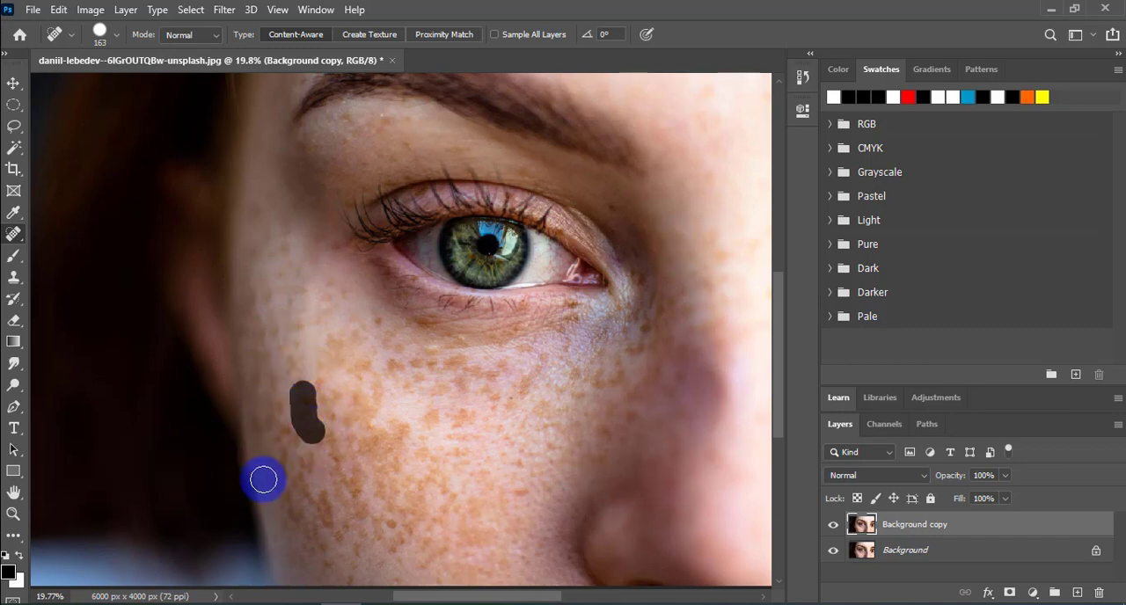
Step: Spot-heal the freckles along the outer edge of the left-hand cheek, down towards the jaw
{"action": "left_click", "coordinate": [282, 460]}
{"action": "left_click", "coordinate": [305, 410]}
{"action": "left_click", "coordinate": [281, 438]}
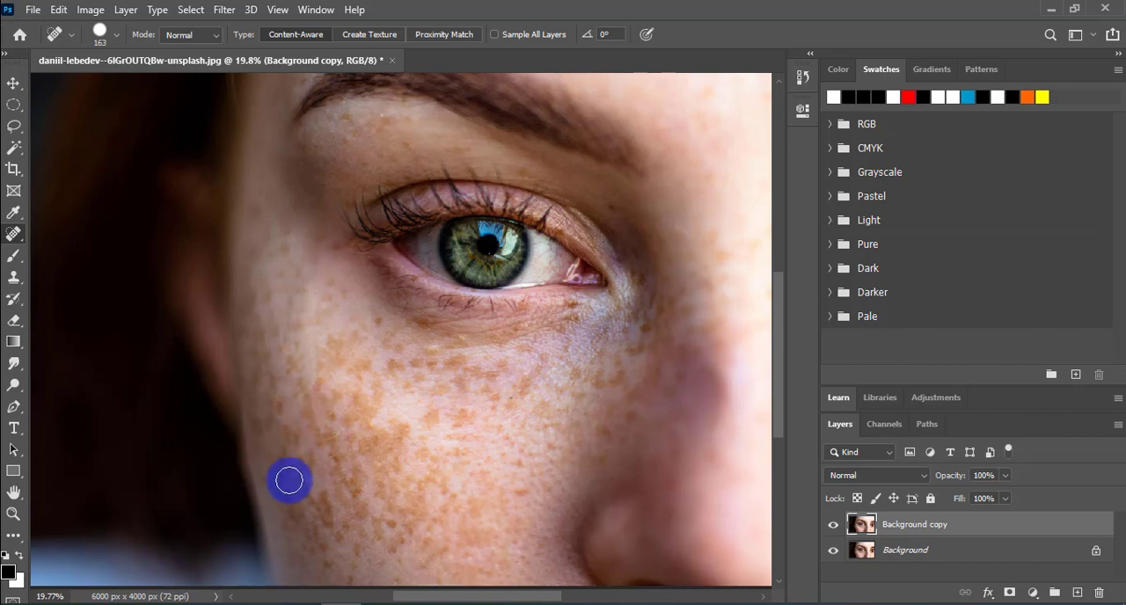
{"action": "left_click", "coordinate": [290, 480]}
{"action": "left_click", "coordinate": [306, 466]}
{"action": "left_click", "coordinate": [306, 487]}
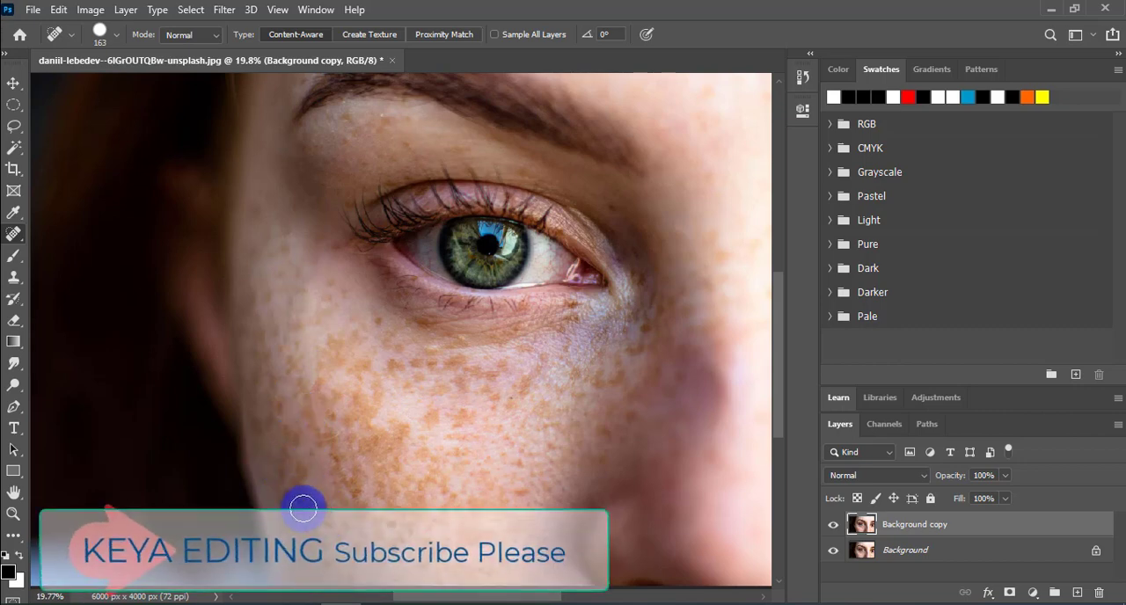
{"action": "left_click", "coordinate": [324, 516]}
{"action": "left_click", "coordinate": [302, 473]}
{"action": "left_click", "coordinate": [309, 393]}
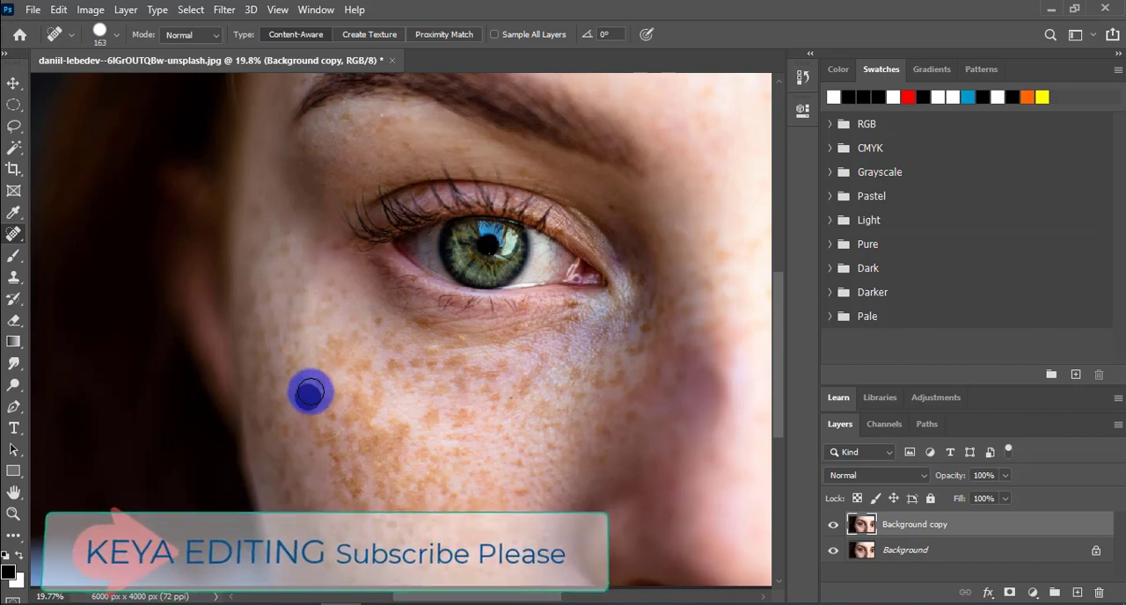
{"action": "left_click", "coordinate": [314, 380]}
{"action": "left_click", "coordinate": [307, 407]}
{"action": "left_click", "coordinate": [328, 437]}
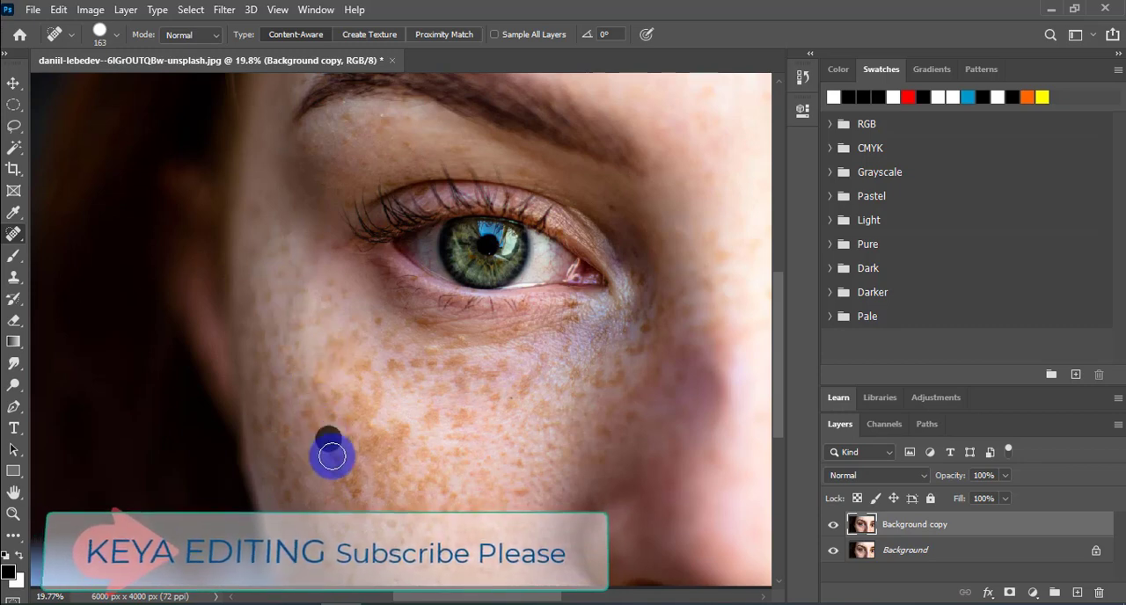
{"action": "left_click_drag", "start_coordinate": [338, 457], "coordinate": [355, 490]}
{"action": "left_click_drag", "start_coordinate": [288, 493], "coordinate": [304, 518]}
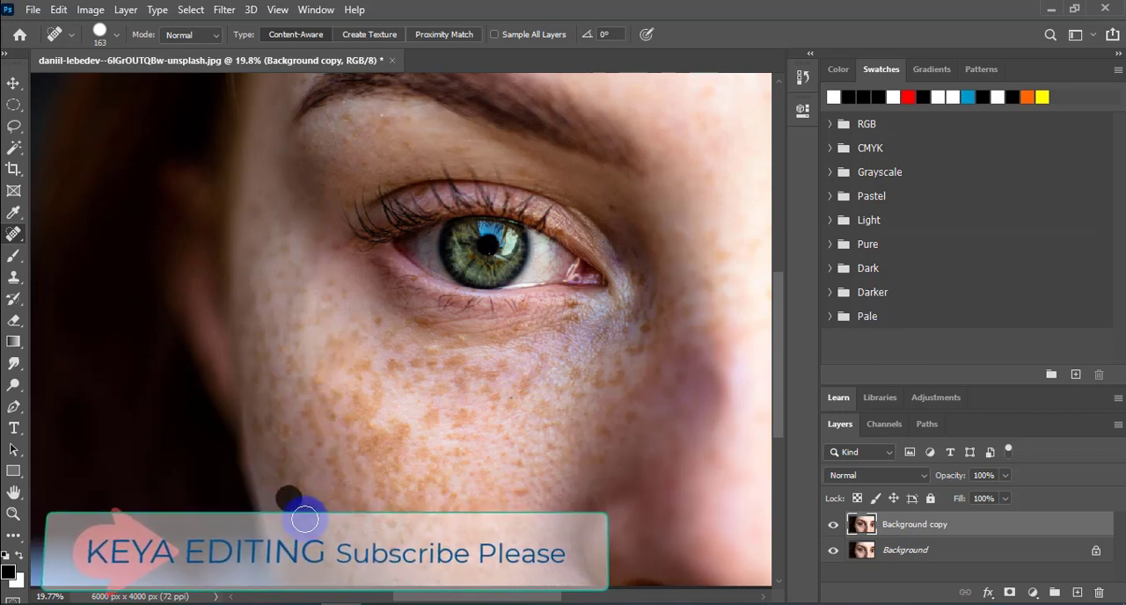
Step: Spot-heal more freckles below the left-hand eye's outer corner and across the middle and lower cheek
{"action": "left_click", "coordinate": [390, 334]}
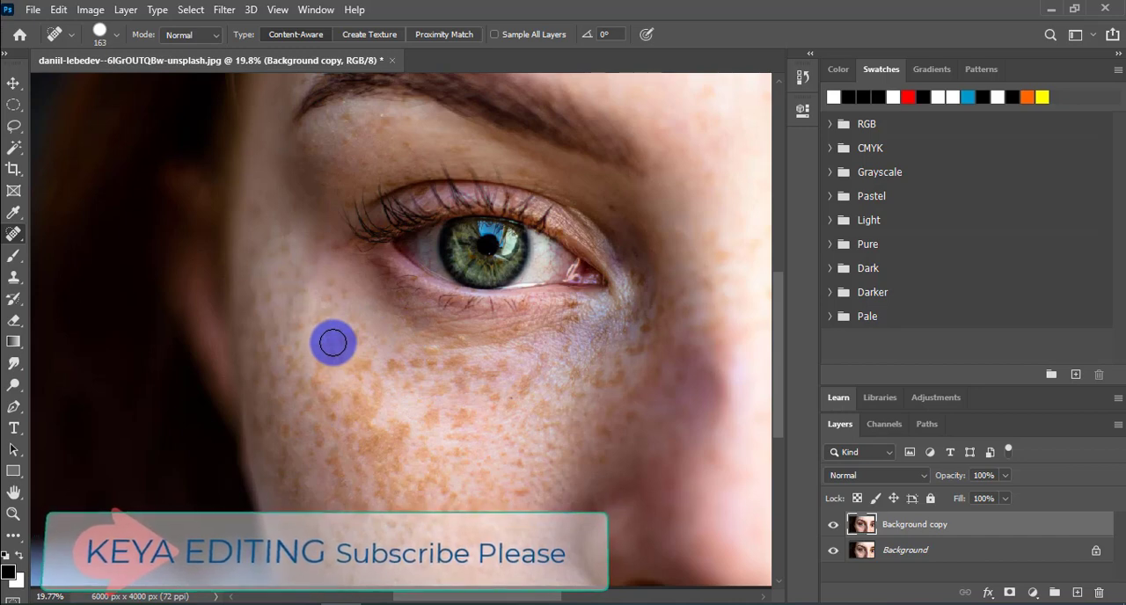
{"action": "left_click", "coordinate": [318, 435]}
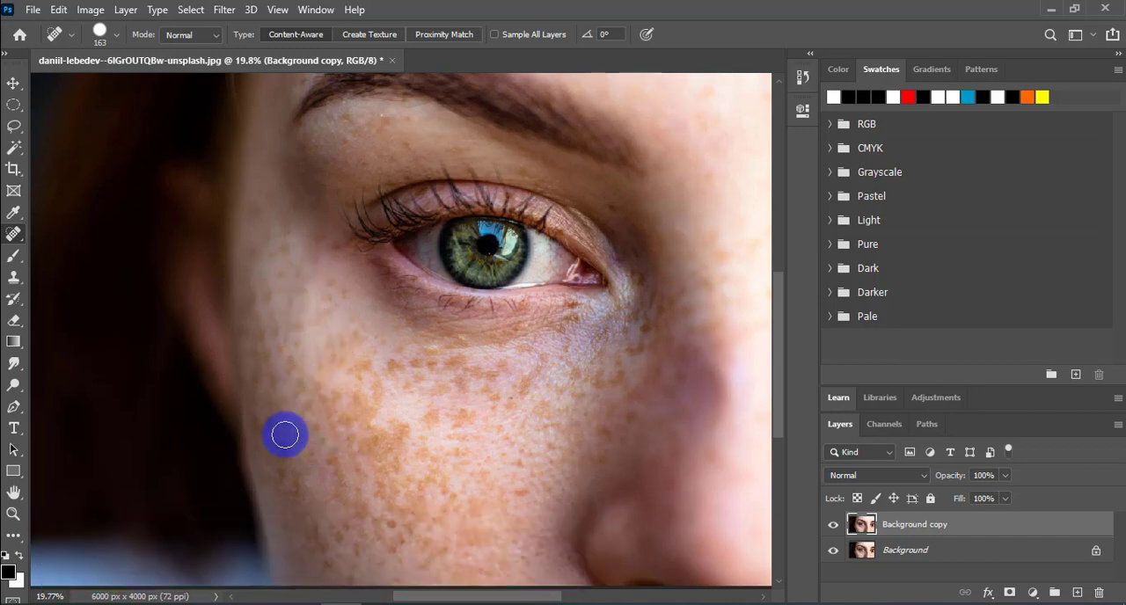
{"action": "left_click", "coordinate": [347, 428]}
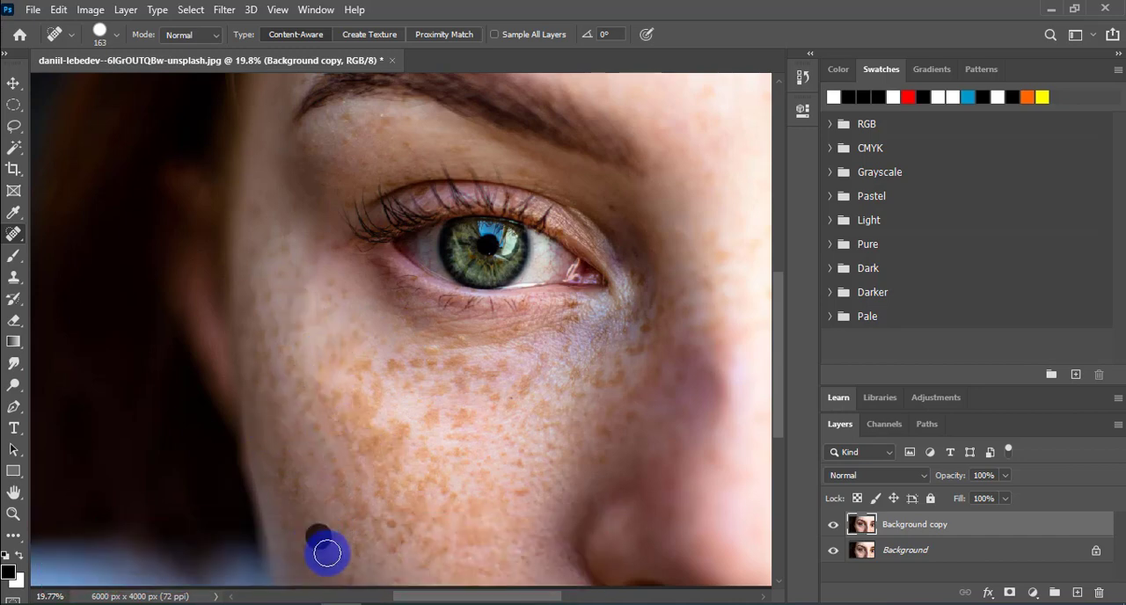
{"action": "left_click", "coordinate": [352, 519]}
{"action": "left_click", "coordinate": [389, 522]}
{"action": "left_click", "coordinate": [398, 433]}
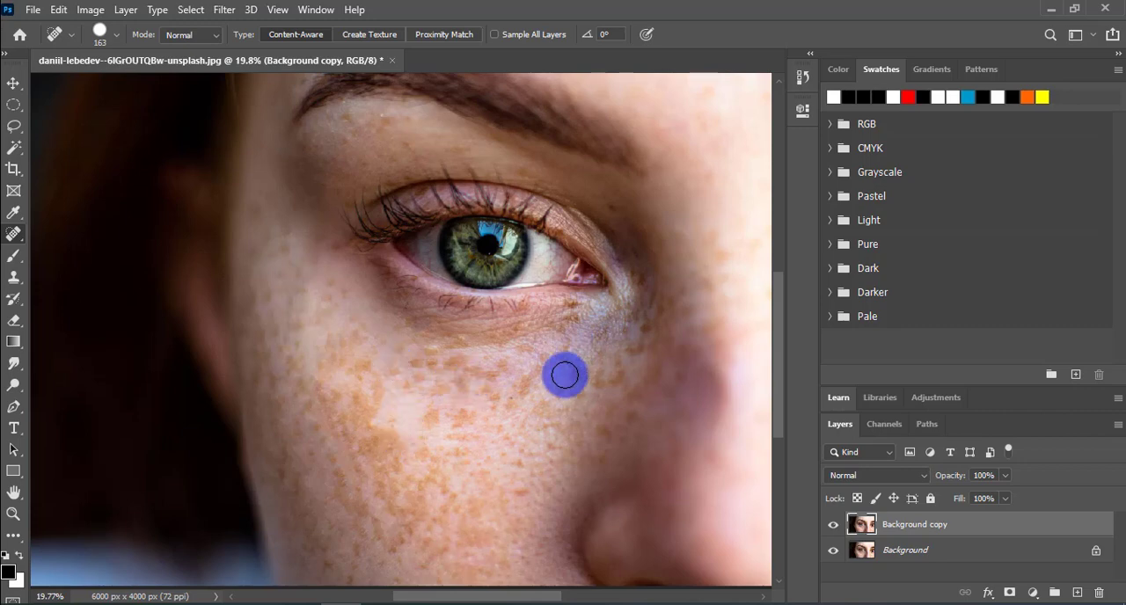
Step: Spot-heal the blemishes on the forehead between the eyebrows, the dark patch on the nose and a remaining cheek spot
{"action": "key", "text": "ctrl+minus"}
{"action": "key", "text": "ctrl+minus"}
{"action": "left_click", "coordinate": [592, 227]}
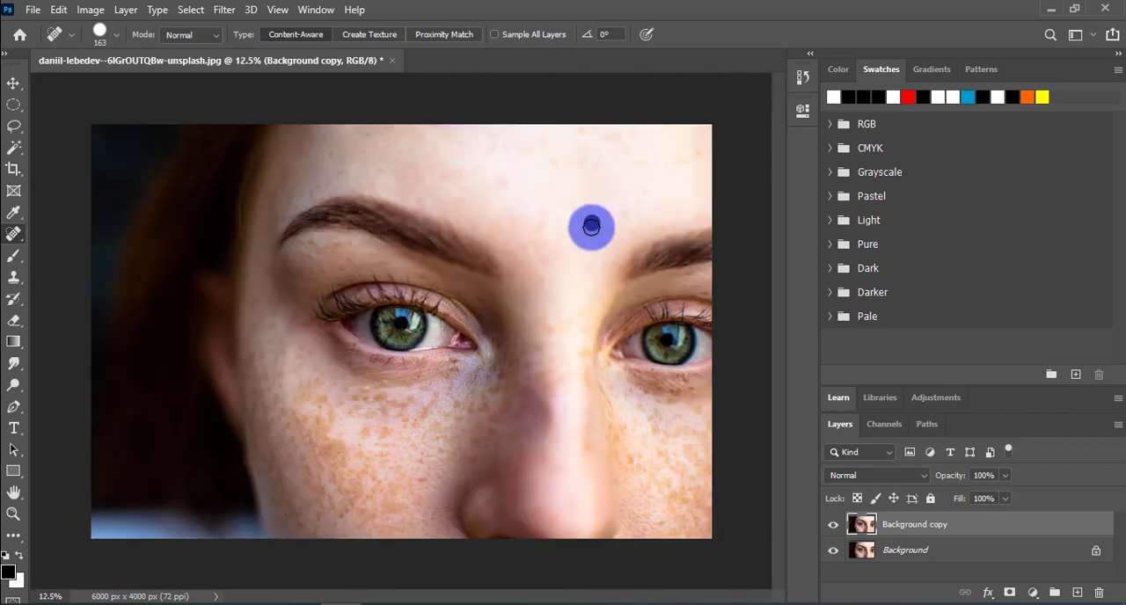
{"action": "left_click", "coordinate": [625, 213]}
{"action": "left_click", "coordinate": [546, 411]}
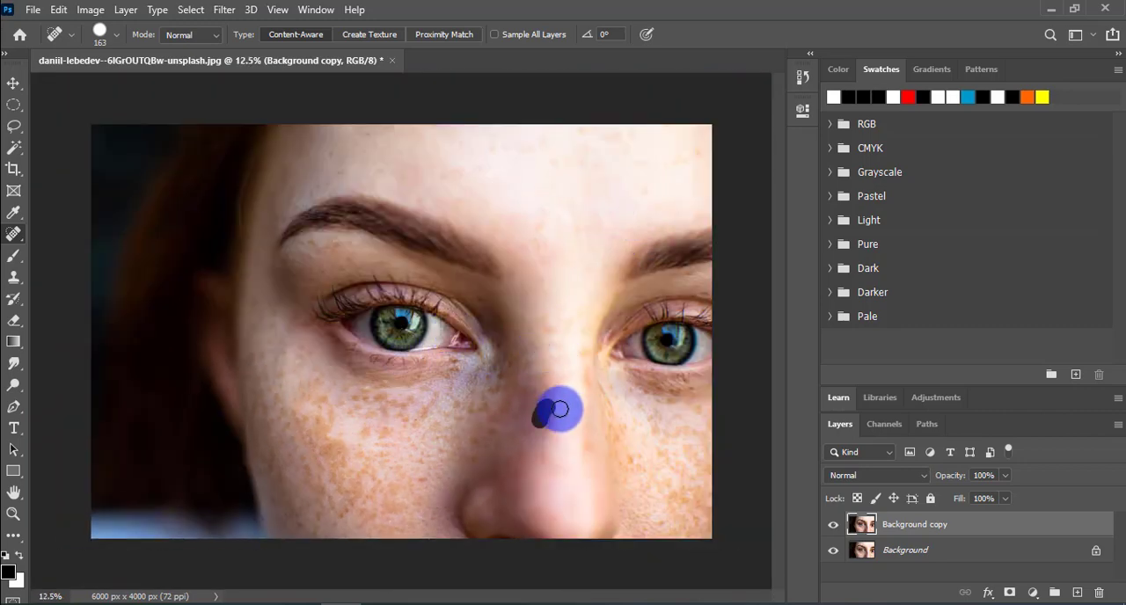
{"action": "left_click", "coordinate": [547, 406]}
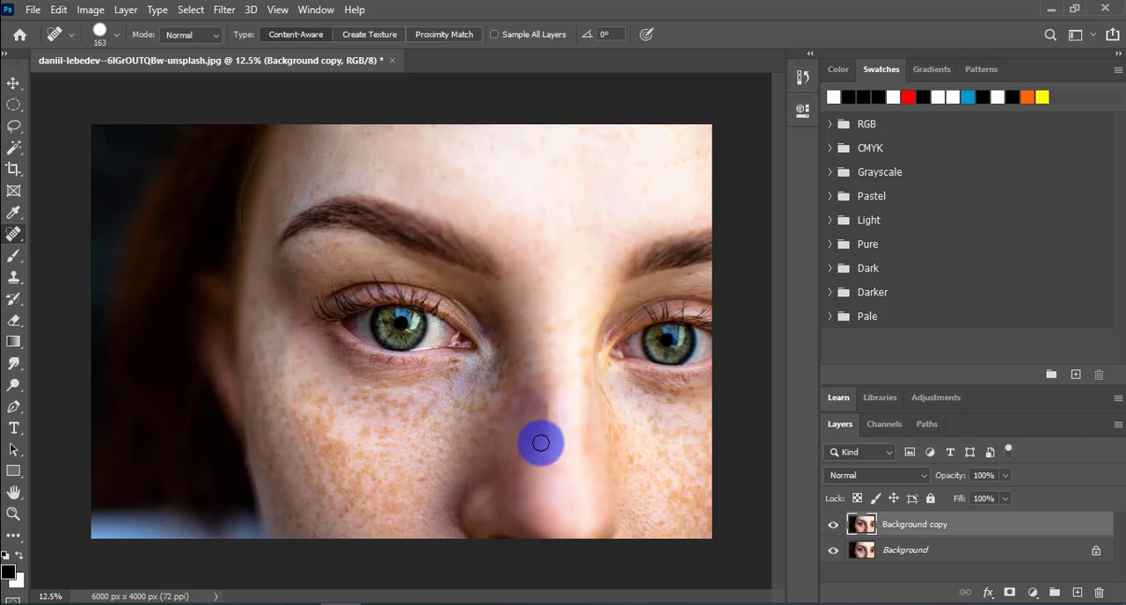
{"action": "left_click", "coordinate": [543, 405]}
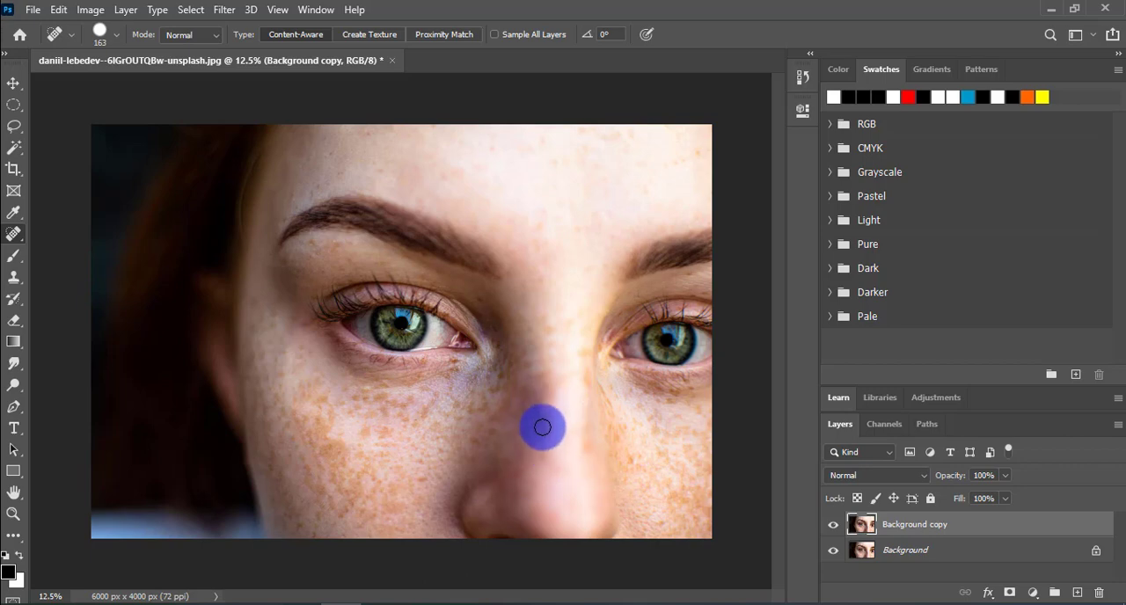
{"action": "mouse_move", "coordinate": [543, 441]}
{"action": "left_mouse_down"}
{"action": "mouse_move", "coordinate": [539, 400]}
{"action": "mouse_move", "coordinate": [537, 428]}
{"action": "left_mouse_up"}
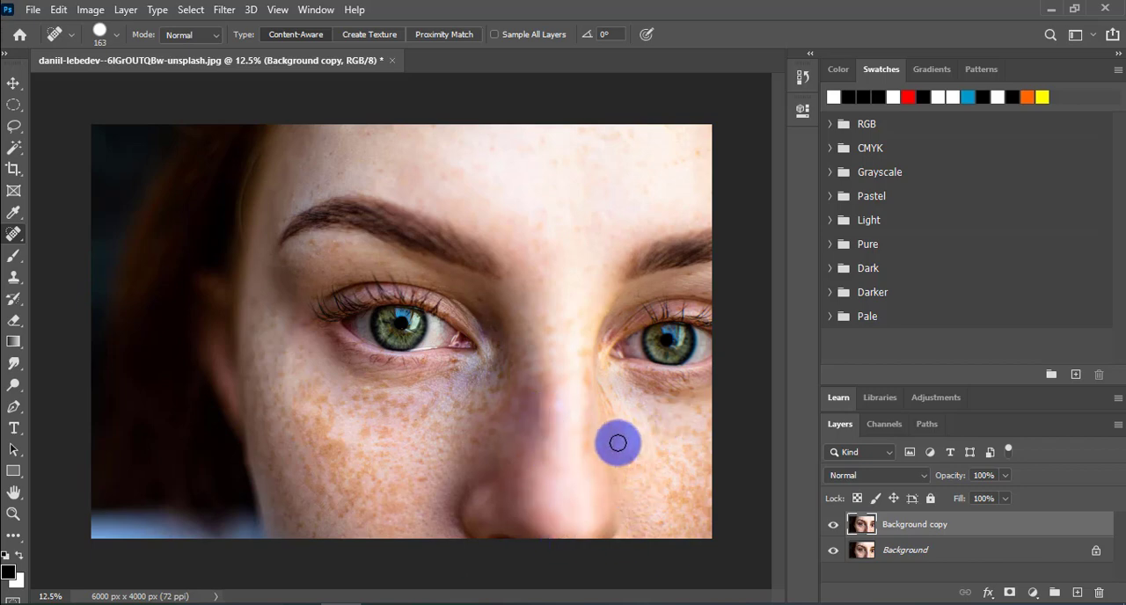
{"action": "left_click", "coordinate": [328, 446]}
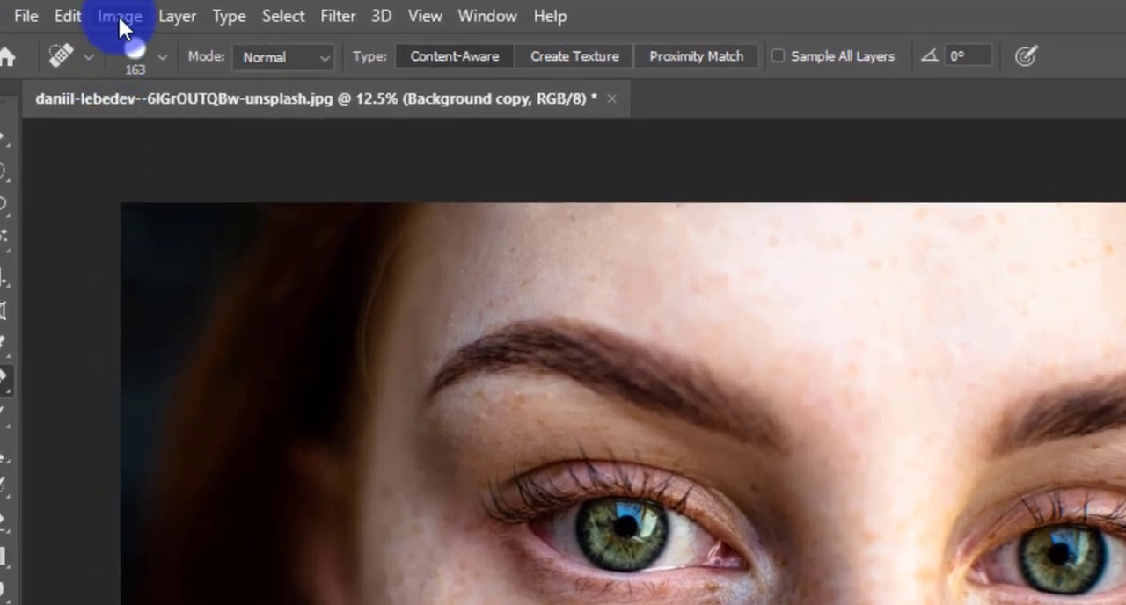
Step: Apply a Brightness/Contrast adjustment to the Background copy layer with brightness left at 0 and contrast set to 50
{"action": "left_click", "coordinate": [117, 15]}
{"action": "mouse_move", "coordinate": [131, 81]}
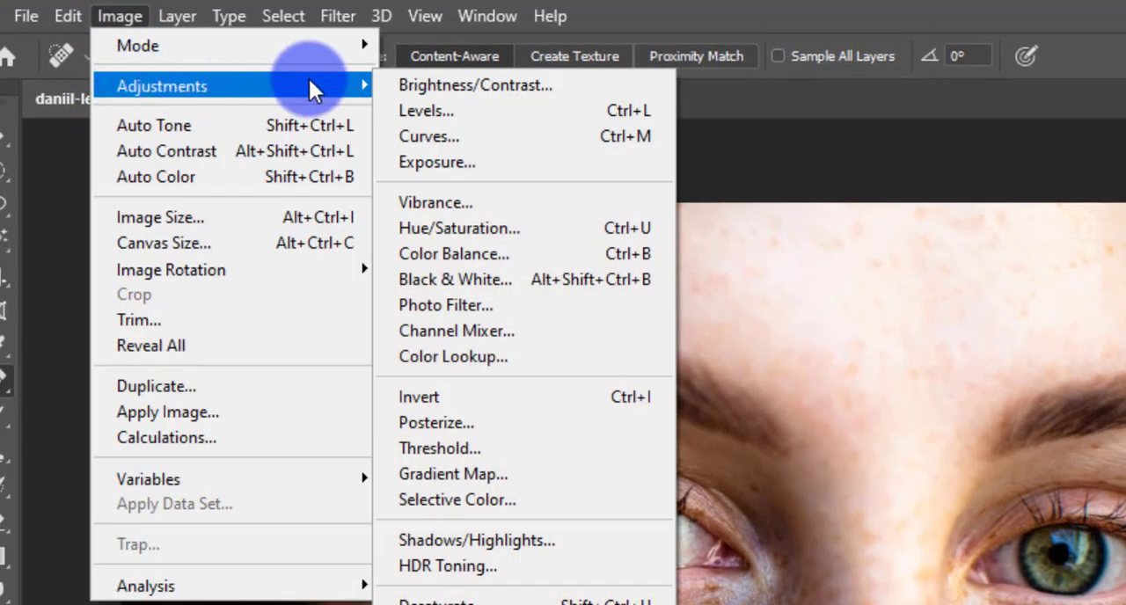
{"action": "left_click", "coordinate": [464, 89]}
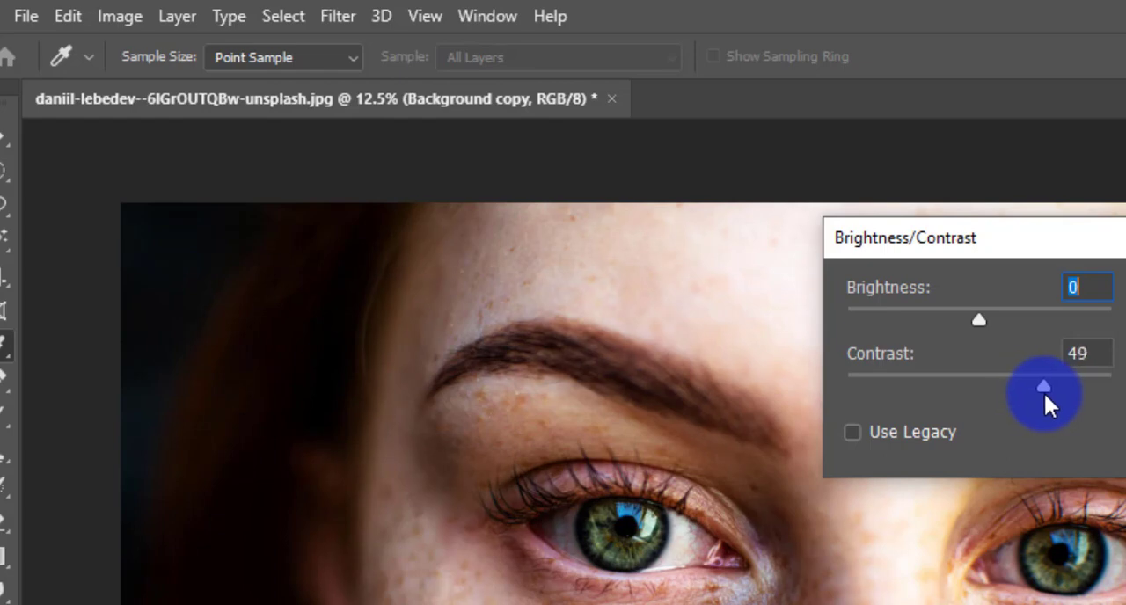
{"action": "left_click_drag", "start_coordinate": [1046, 394], "coordinate": [1045, 394]}
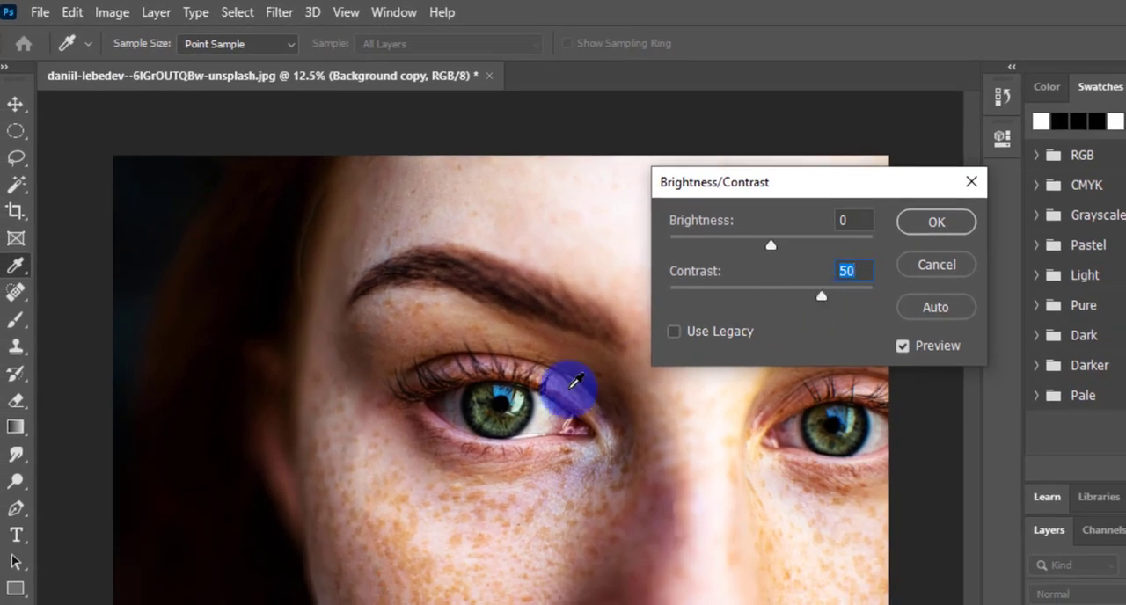
{"action": "left_click", "coordinate": [936, 224]}
{"action": "key", "text": "j"}
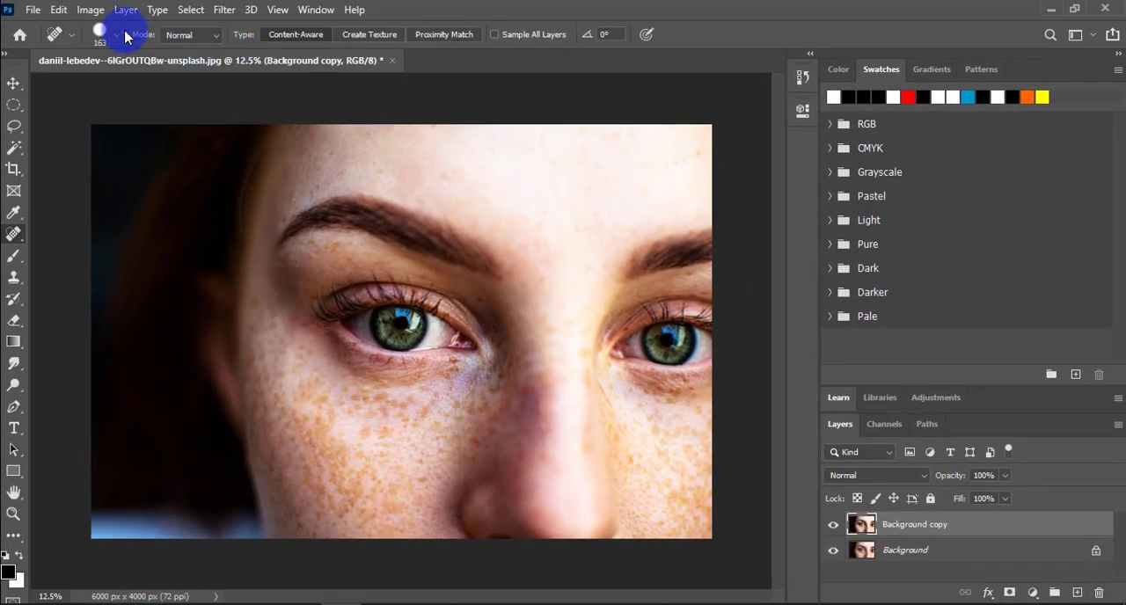
Step: Start saving the portrait on the computer in Downloads with JPEG as the file type
{"action": "left_click", "coordinate": [32, 11]}
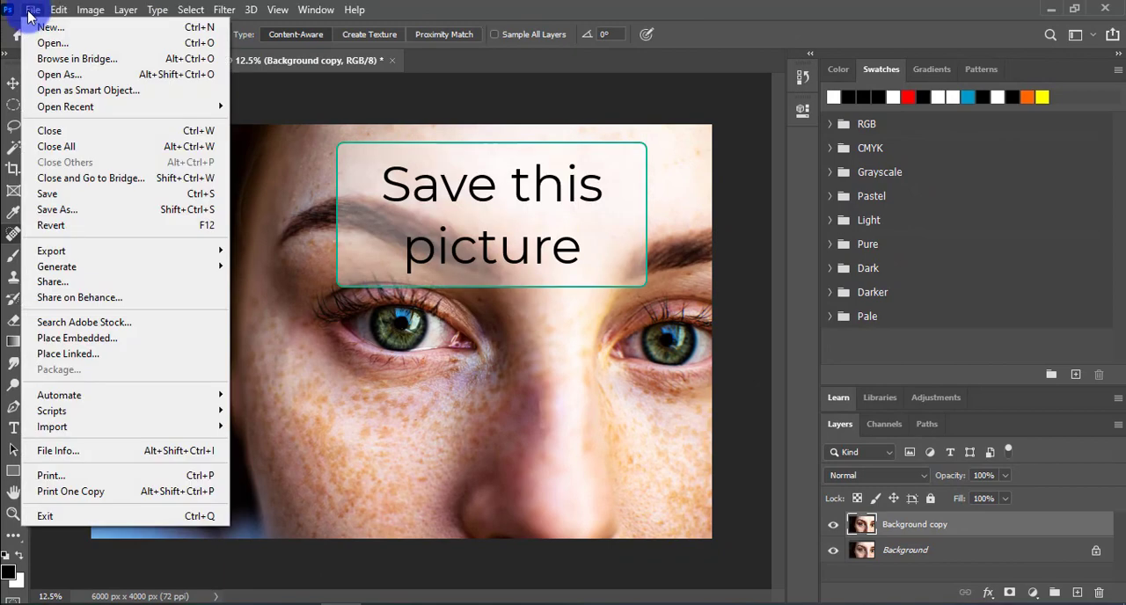
{"action": "left_click", "coordinate": [54, 209]}
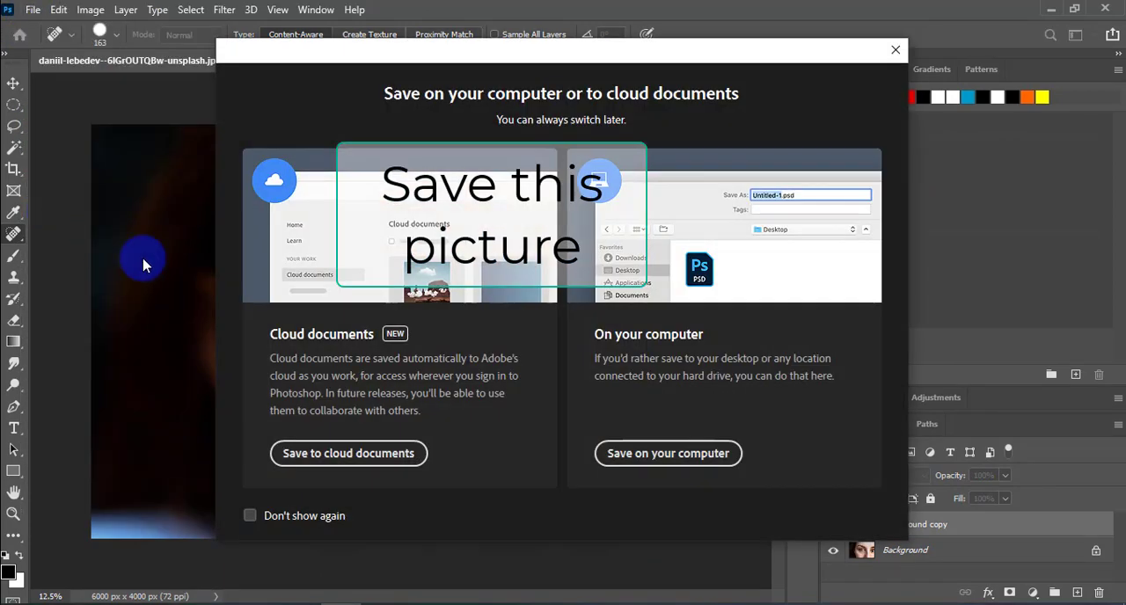
{"action": "left_click", "coordinate": [633, 453]}
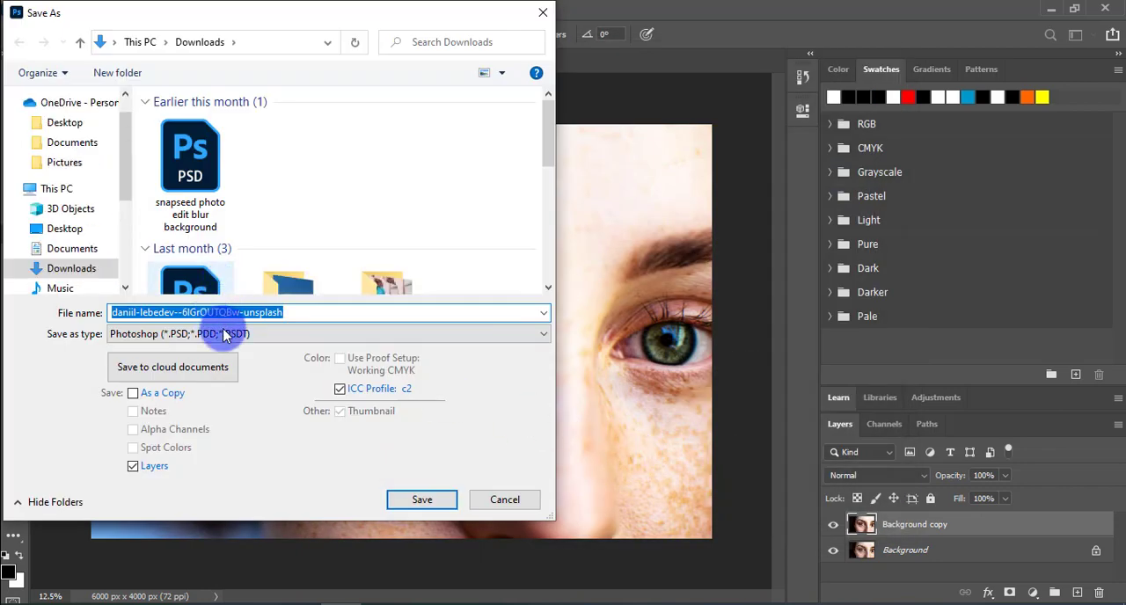
{"action": "left_click", "coordinate": [234, 334]}
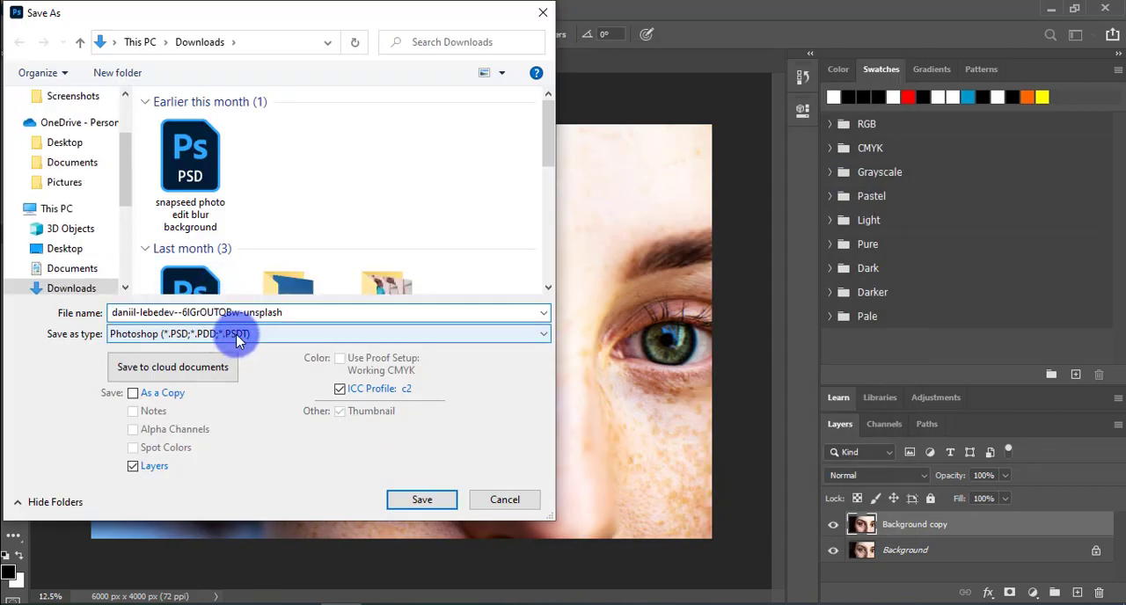
{"action": "left_click", "coordinate": [220, 462]}
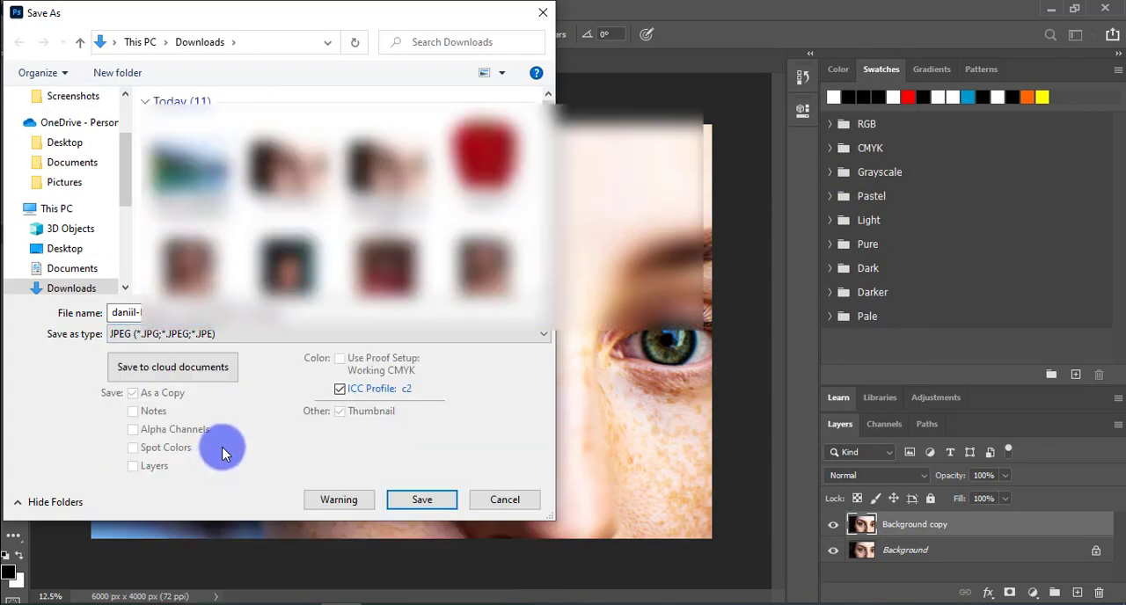
Step: Name the file tutorial and save the JPEG, accepting the JPEG options
{"action": "double_click", "coordinate": [322, 309]}
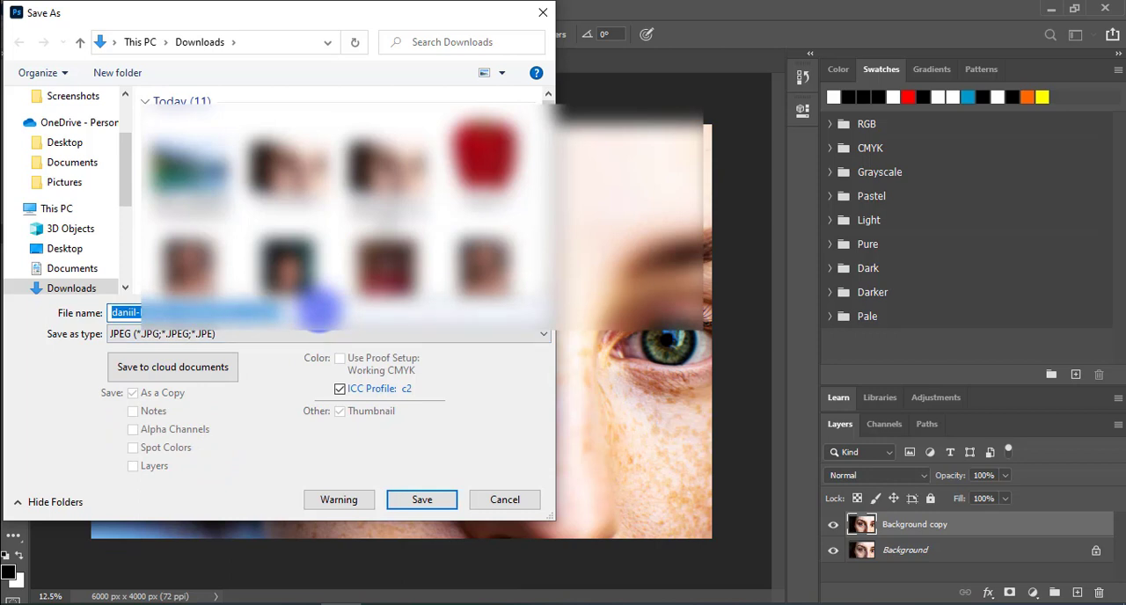
{"action": "type", "text": "tutir"}
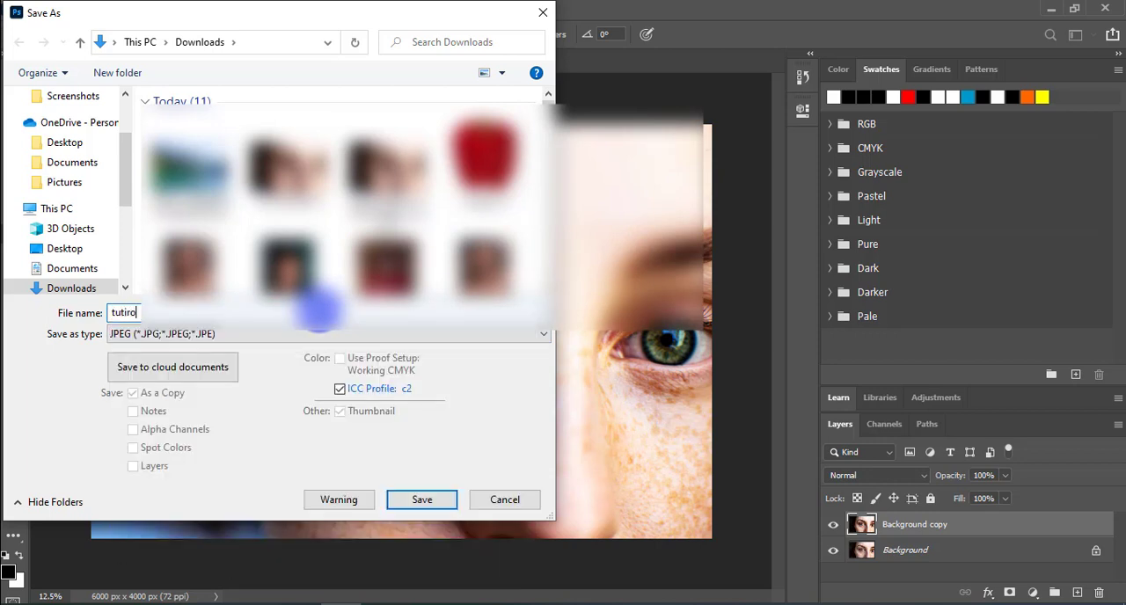
{"action": "type", "text": "o"}
{"action": "key", "text": "BackSpace"}
{"action": "key", "text": "BackSpace"}
{"action": "key", "text": "BackSpace"}
{"action": "key", "text": "BackSpace"}
{"action": "key", "text": "BackSpace"}
{"action": "type", "text": "ut"}
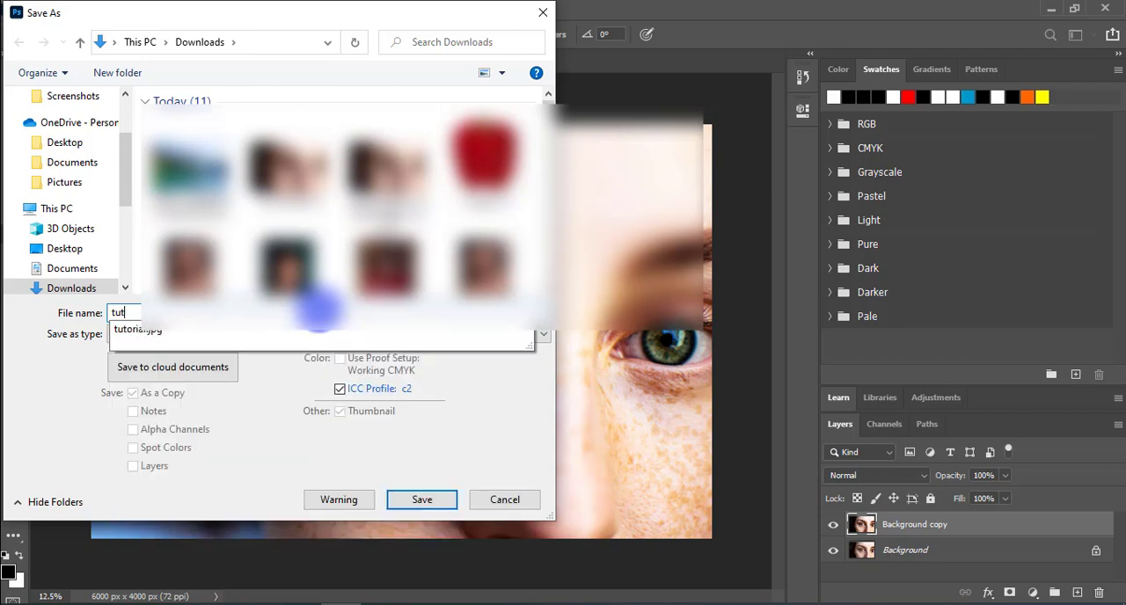
{"action": "left_click", "coordinate": [318, 311]}
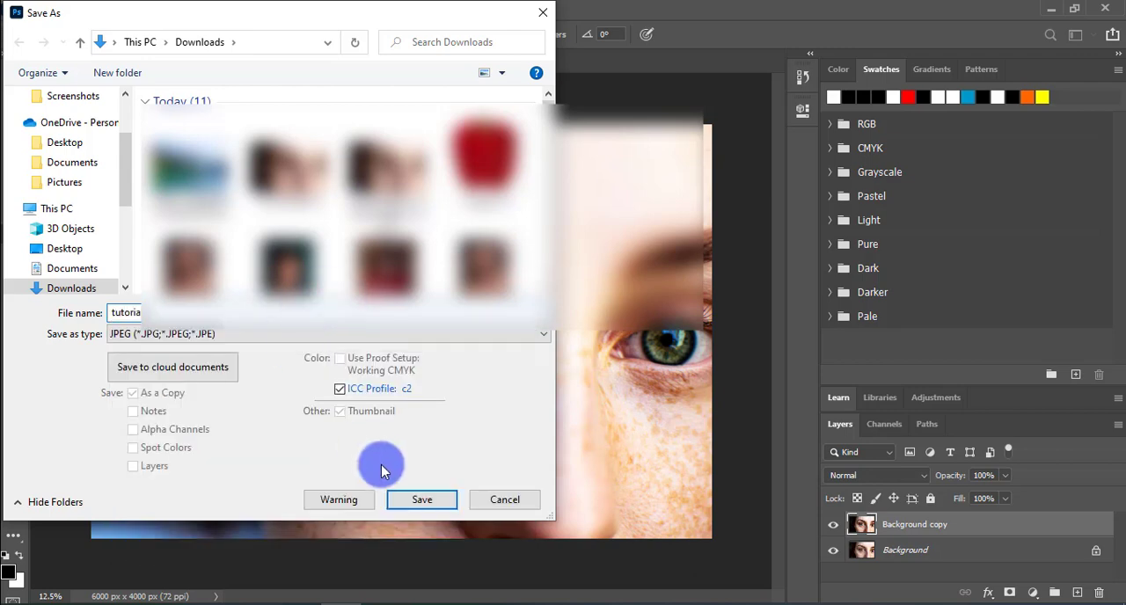
{"action": "left_click", "coordinate": [422, 498]}
{"action": "left_click", "coordinate": [605, 309]}
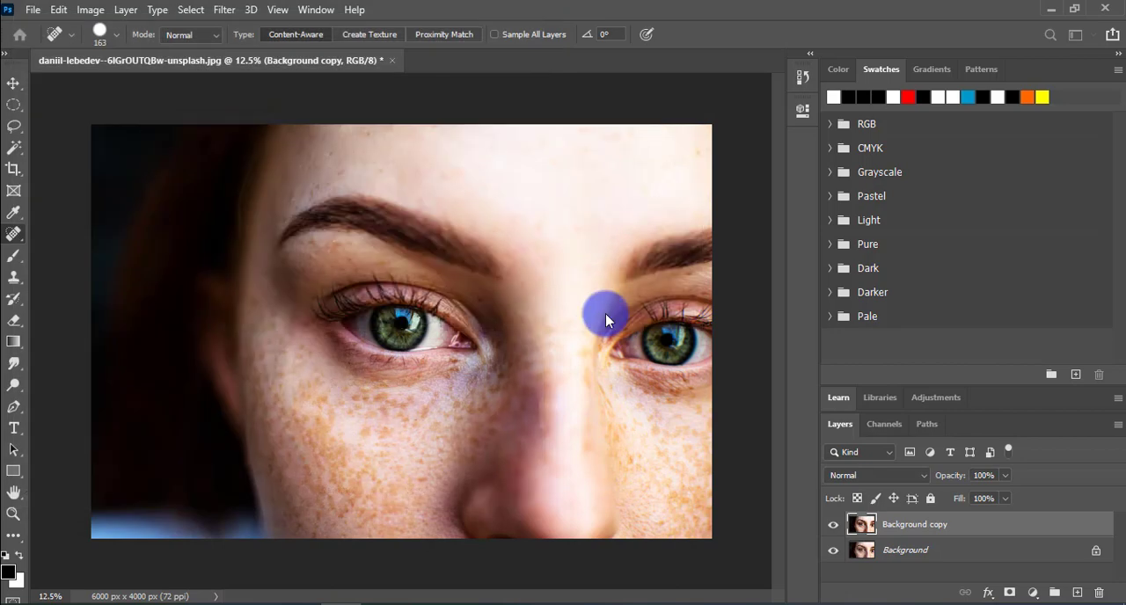
{"action": "left_click", "coordinate": [647, 132]}
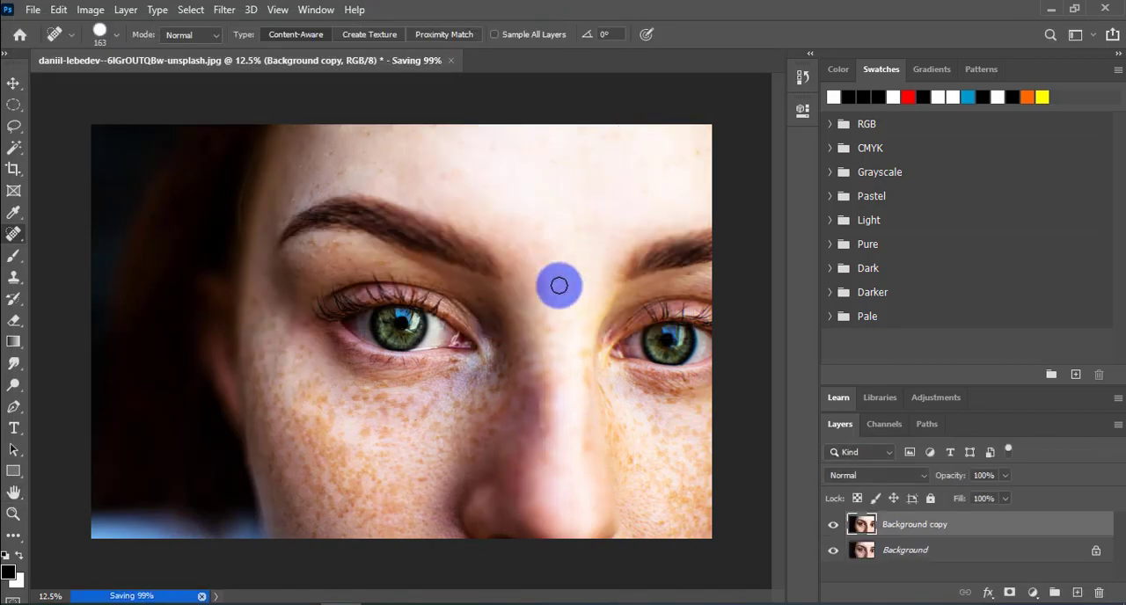
Step: Close the original portrait document and open the saved tutorial image from the Downloads folder
{"action": "left_click", "coordinate": [393, 62]}
{"action": "left_click", "coordinate": [552, 245]}
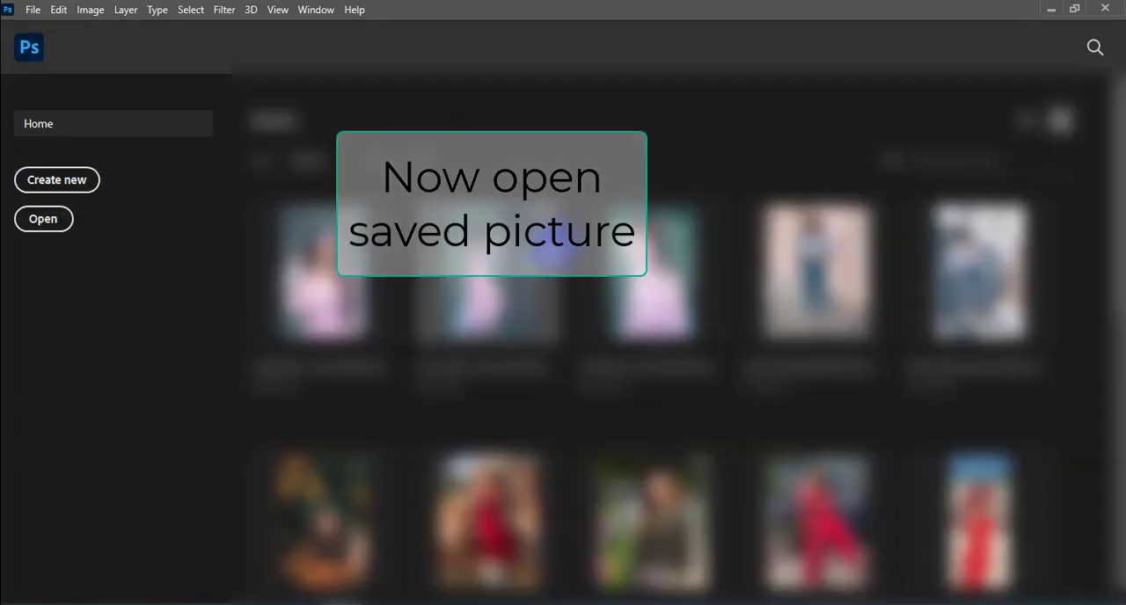
{"action": "left_click", "coordinate": [30, 12]}
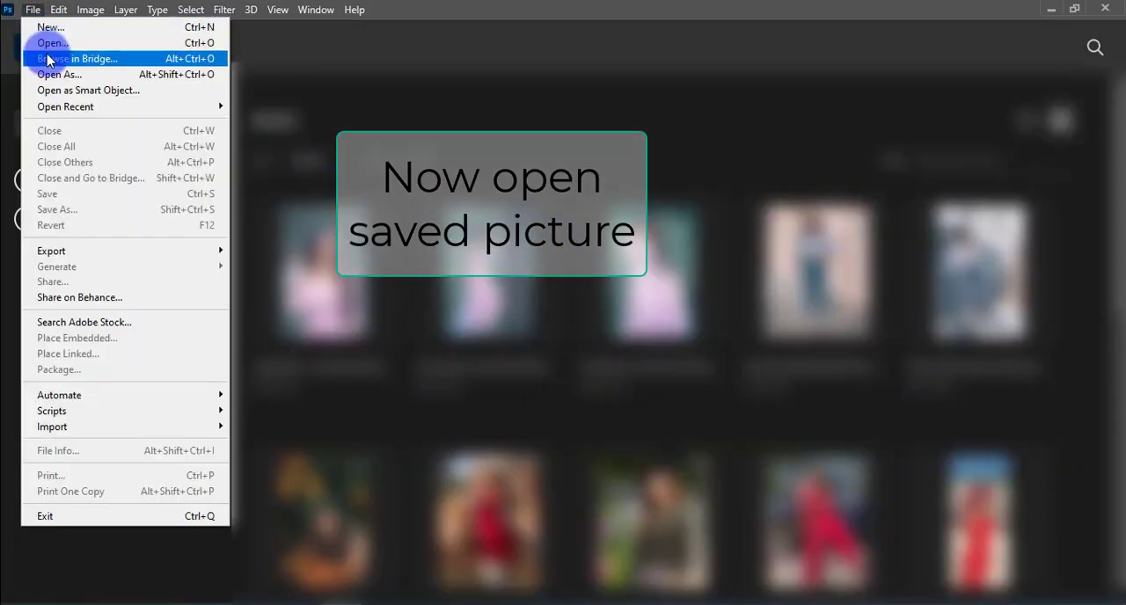
{"action": "left_click", "coordinate": [43, 44]}
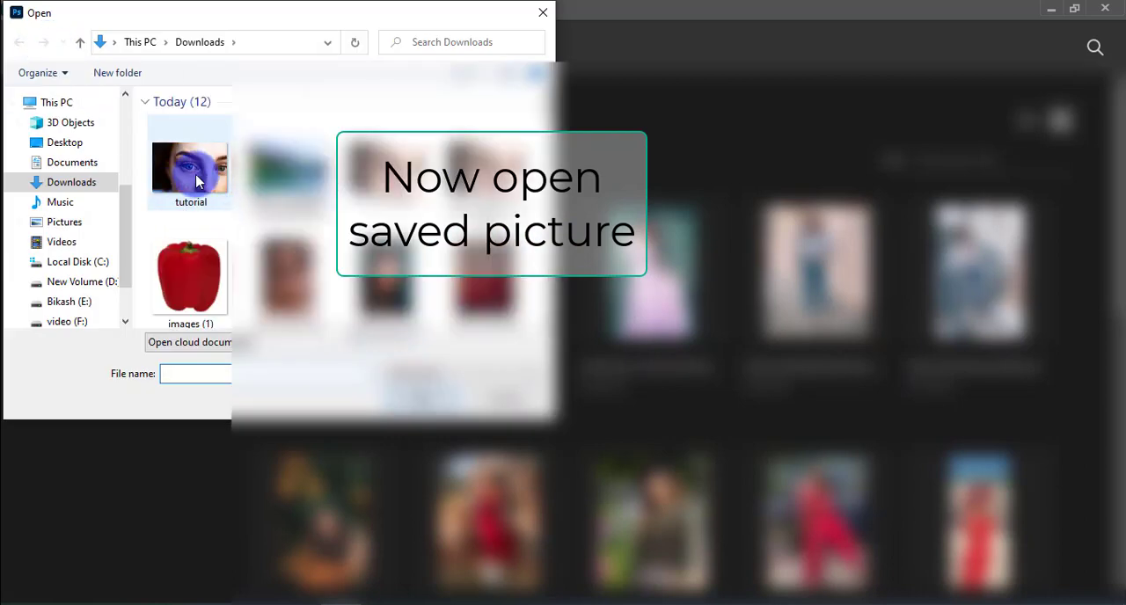
{"action": "left_click", "coordinate": [195, 177]}
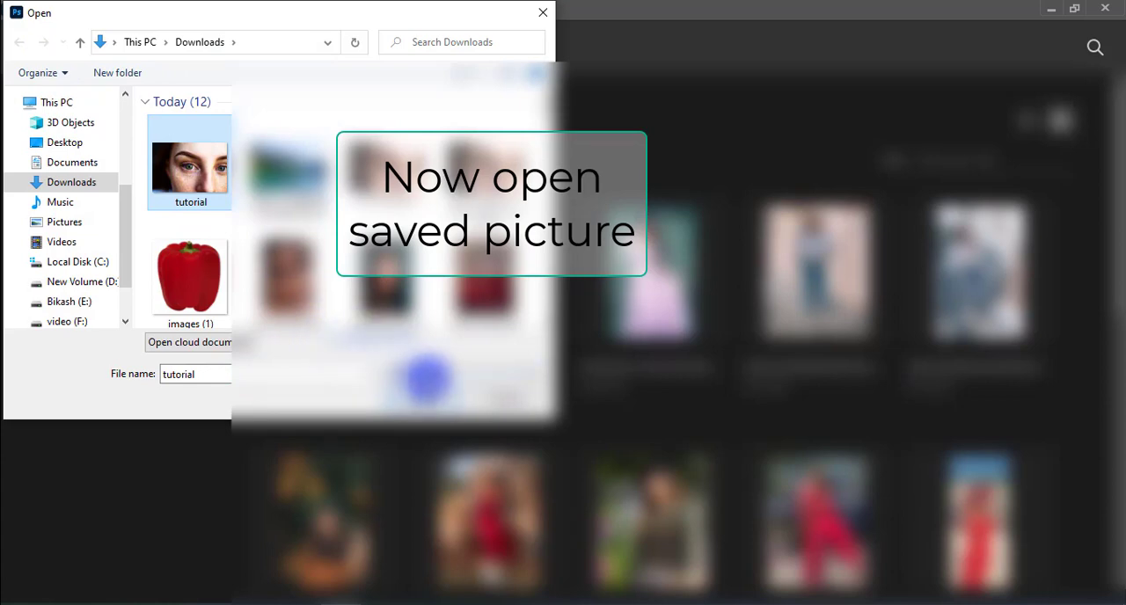
{"action": "left_click", "coordinate": [426, 395]}
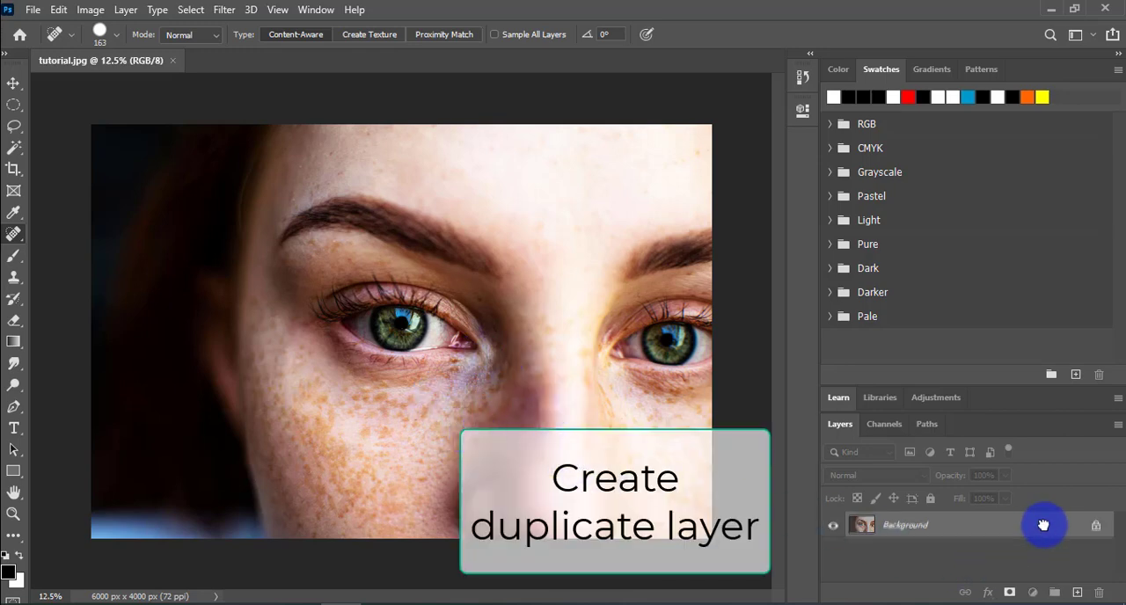
Step: Duplicate the Background layer and invert the colours of the copy
{"action": "left_click_drag", "start_coordinate": [1040, 528], "coordinate": [1076, 589]}
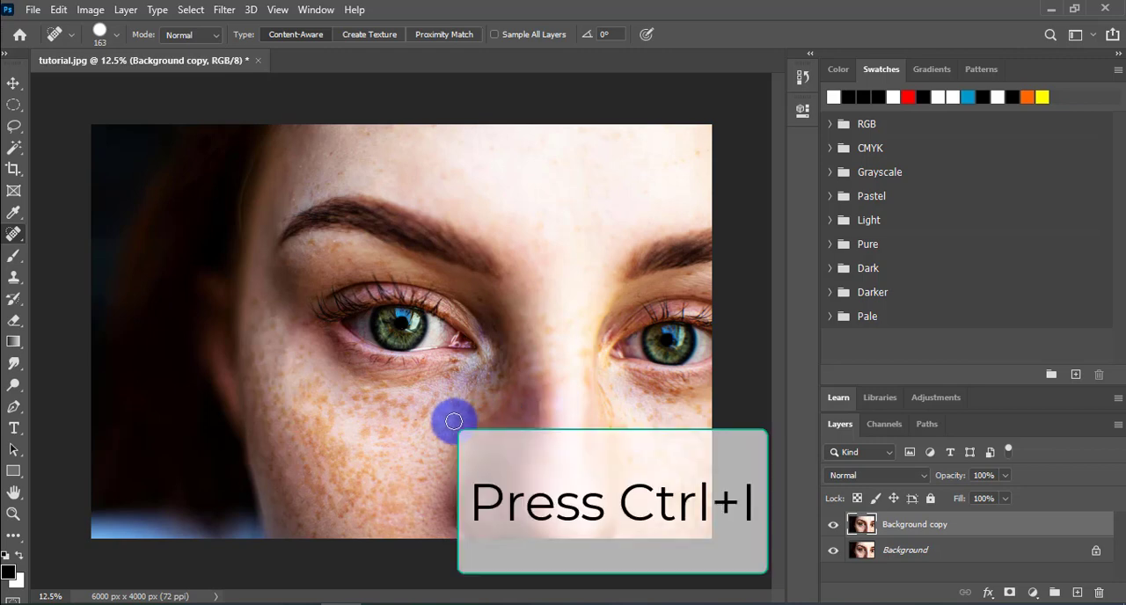
{"action": "key", "text": "ctrl+i"}
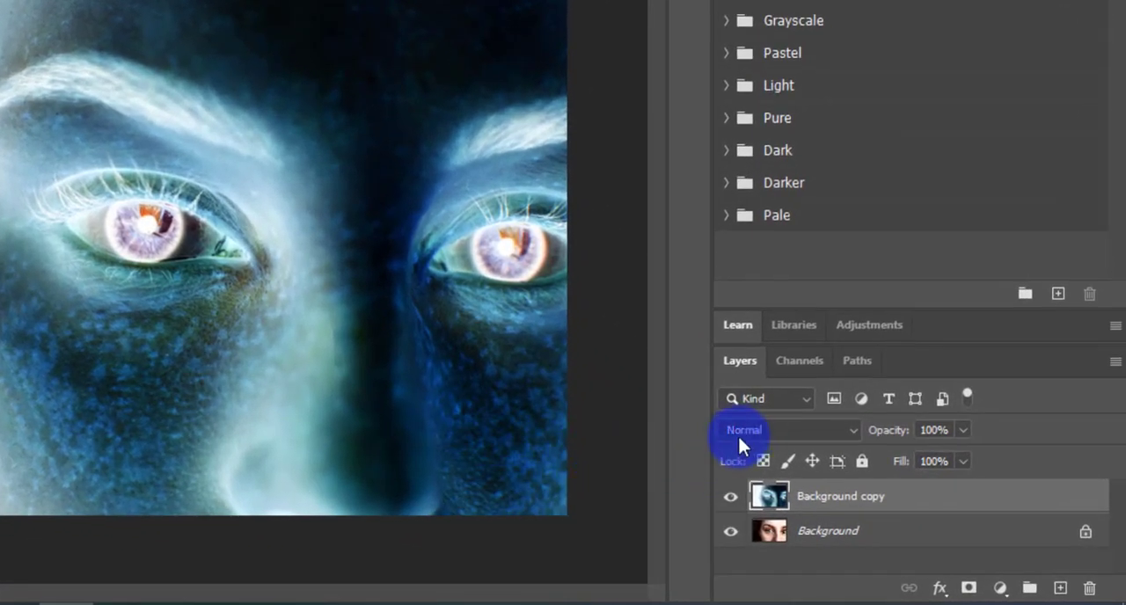
Step: Set the Background copy layer's blend mode to Vivid Light and convert the layer to a smart object
{"action": "left_click", "coordinate": [849, 428]}
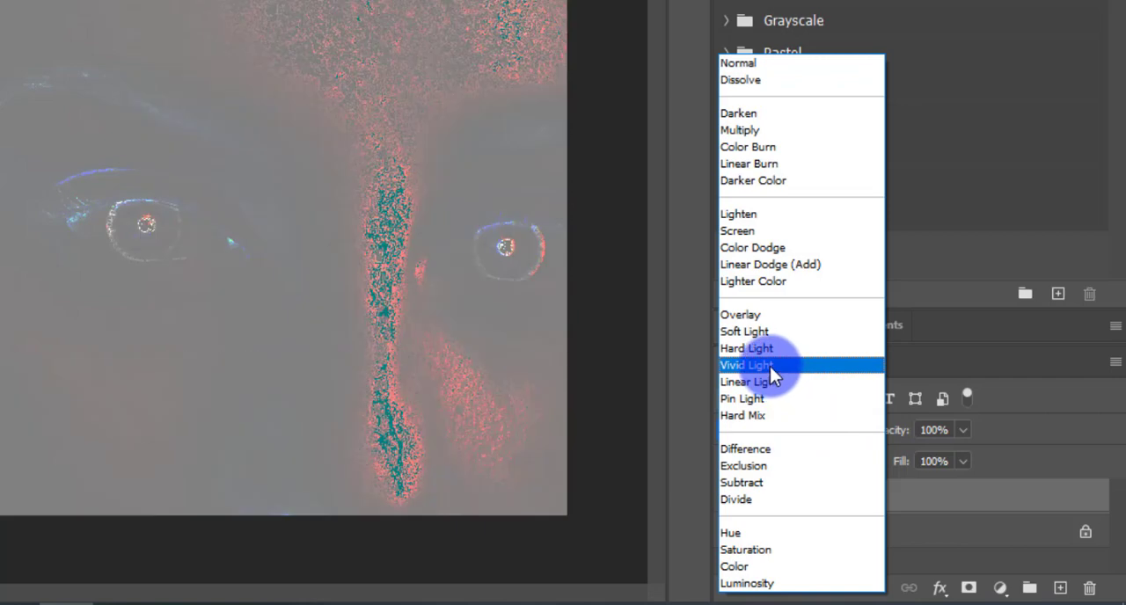
{"action": "left_click", "coordinate": [769, 366]}
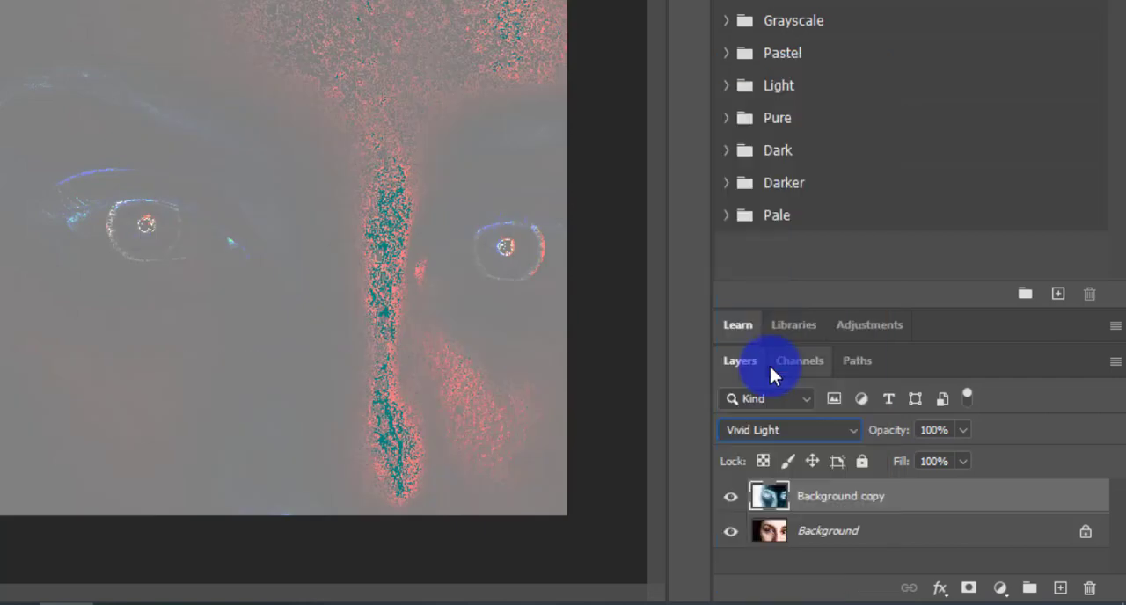
{"action": "right_click", "coordinate": [832, 502]}
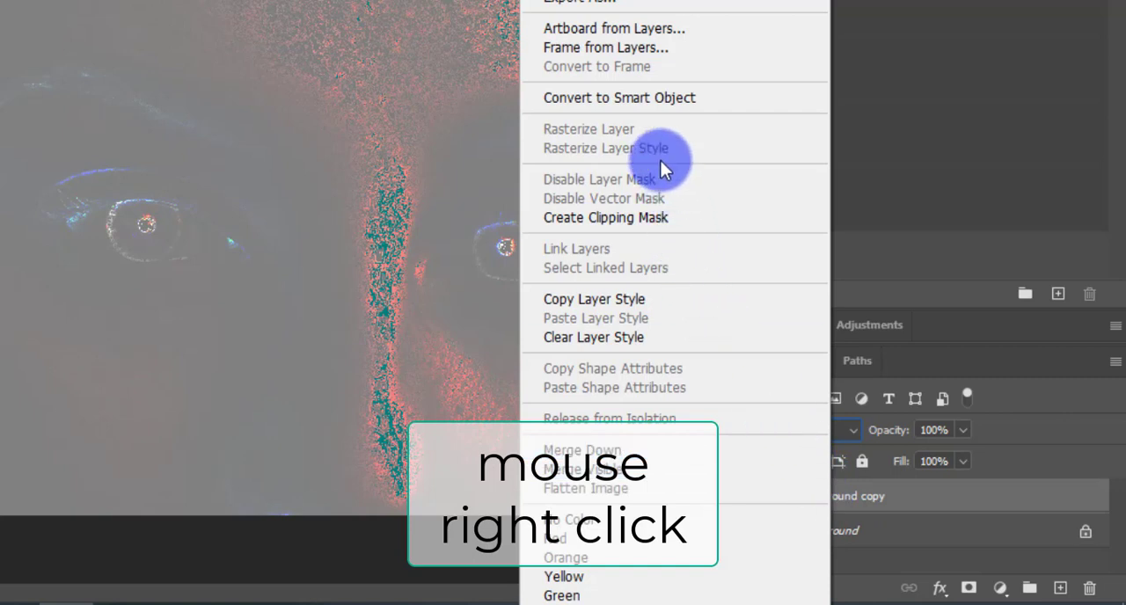
{"action": "left_click", "coordinate": [632, 103]}
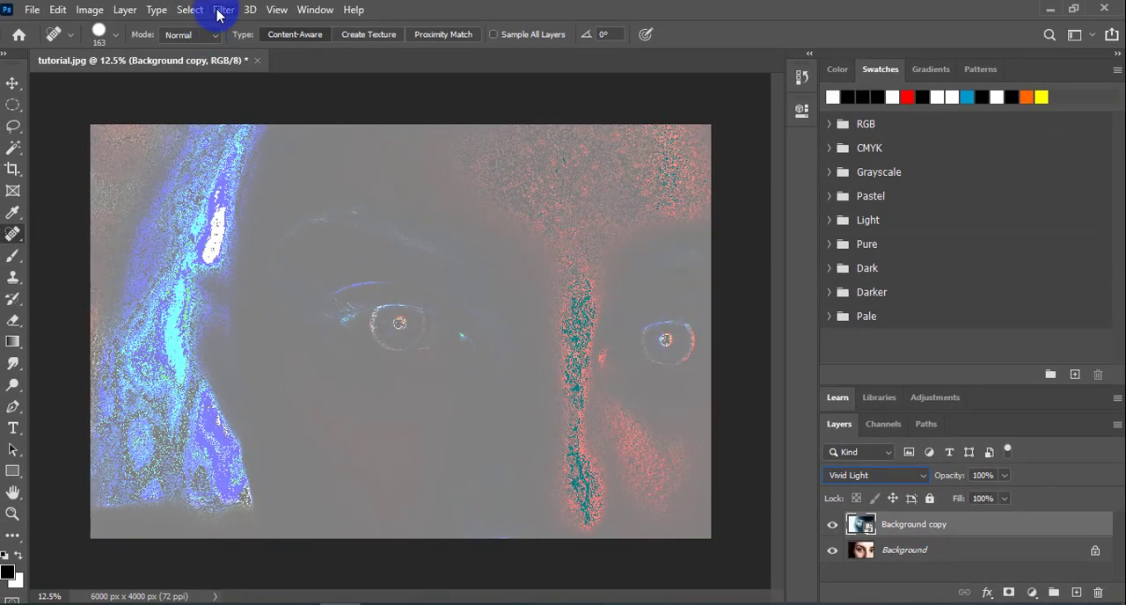
Step: Apply a High Pass filter with a radius of 101.4 pixels to the Background copy smart object
{"action": "left_click", "coordinate": [221, 11]}
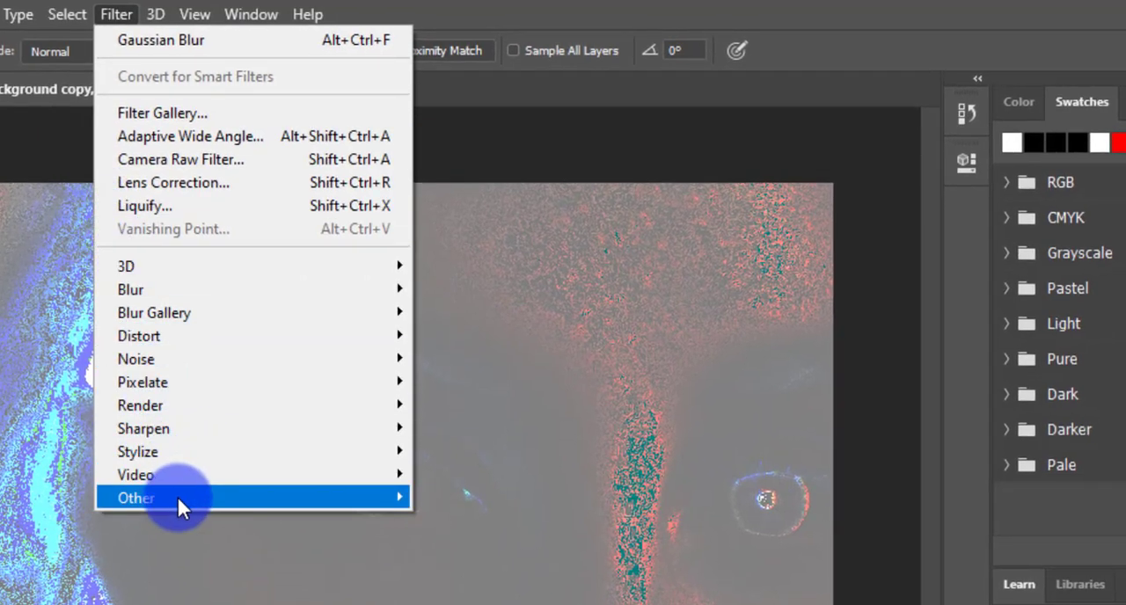
{"action": "mouse_move", "coordinate": [177, 494]}
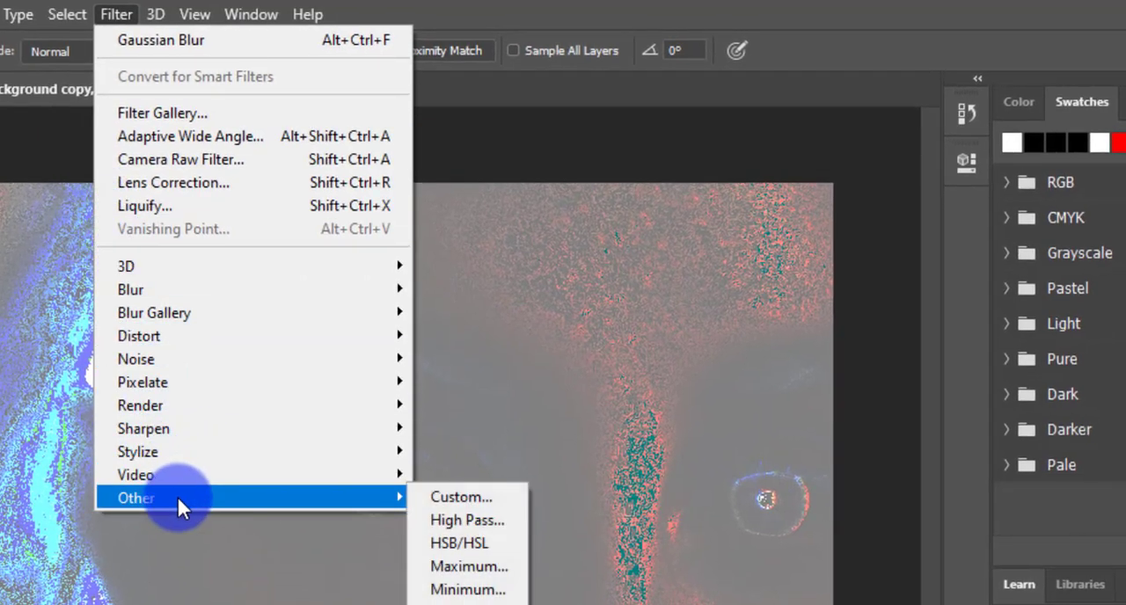
{"action": "left_click", "coordinate": [455, 519]}
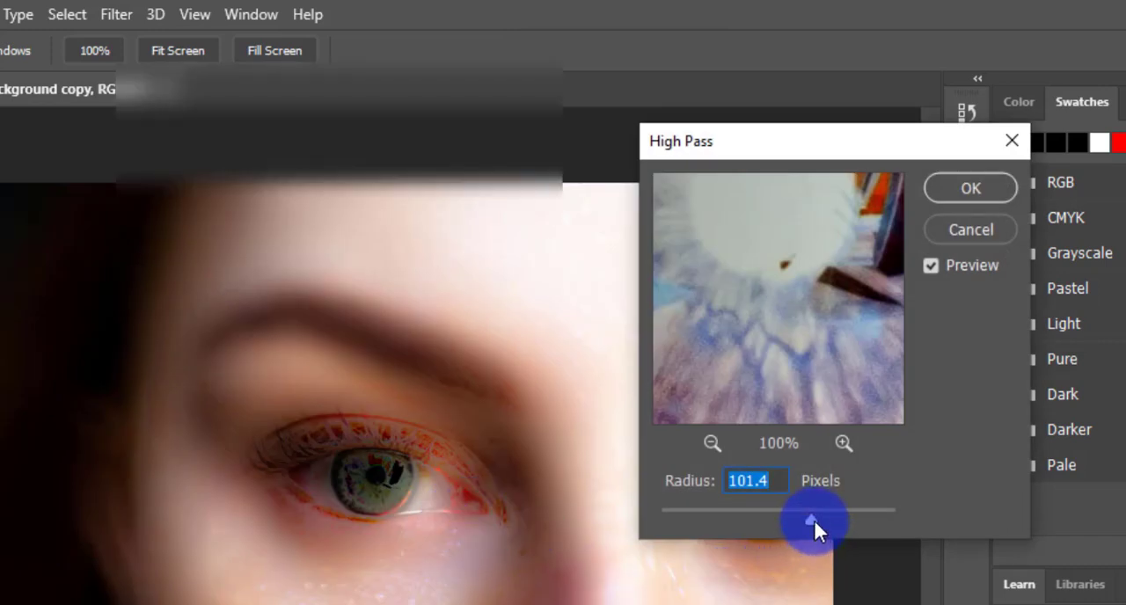
{"action": "left_click_drag", "start_coordinate": [810, 516], "coordinate": [810, 515]}
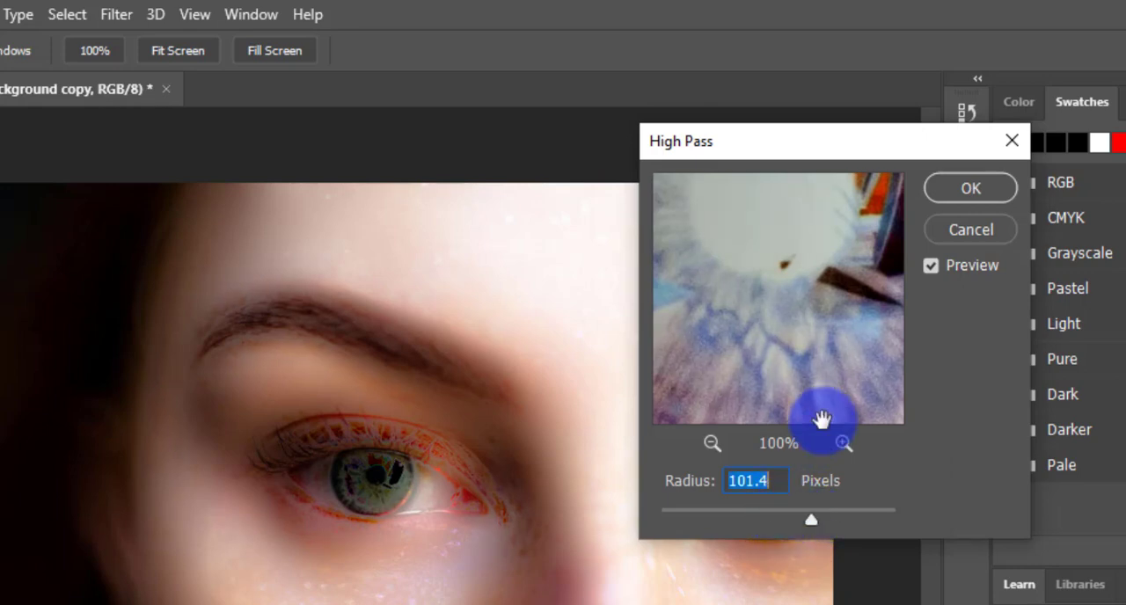
{"action": "left_click", "coordinate": [971, 187]}
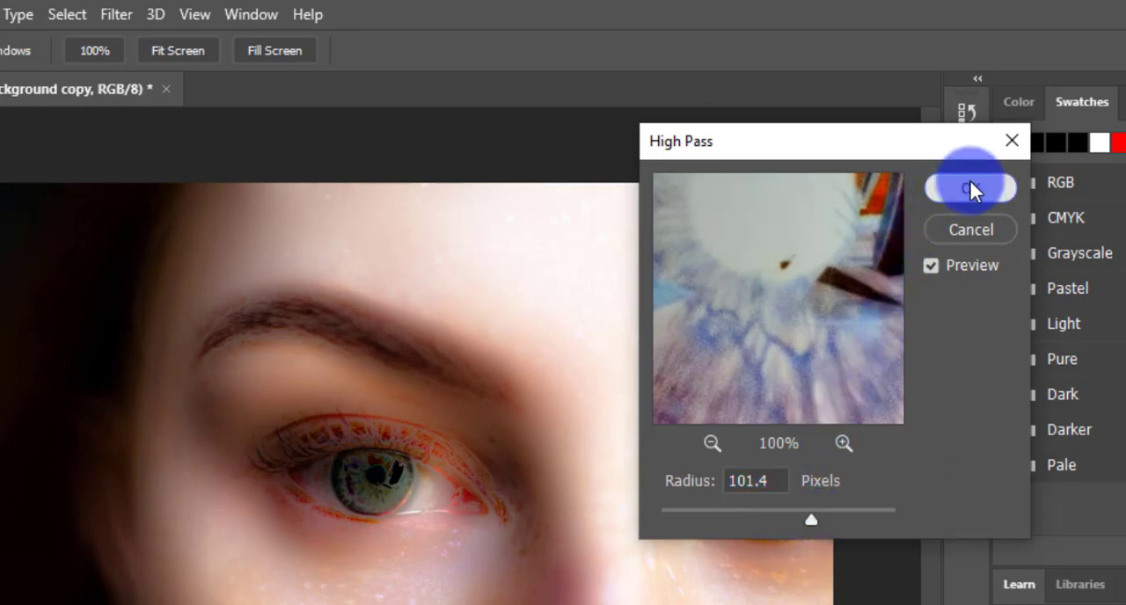
{"action": "key", "text": "j"}
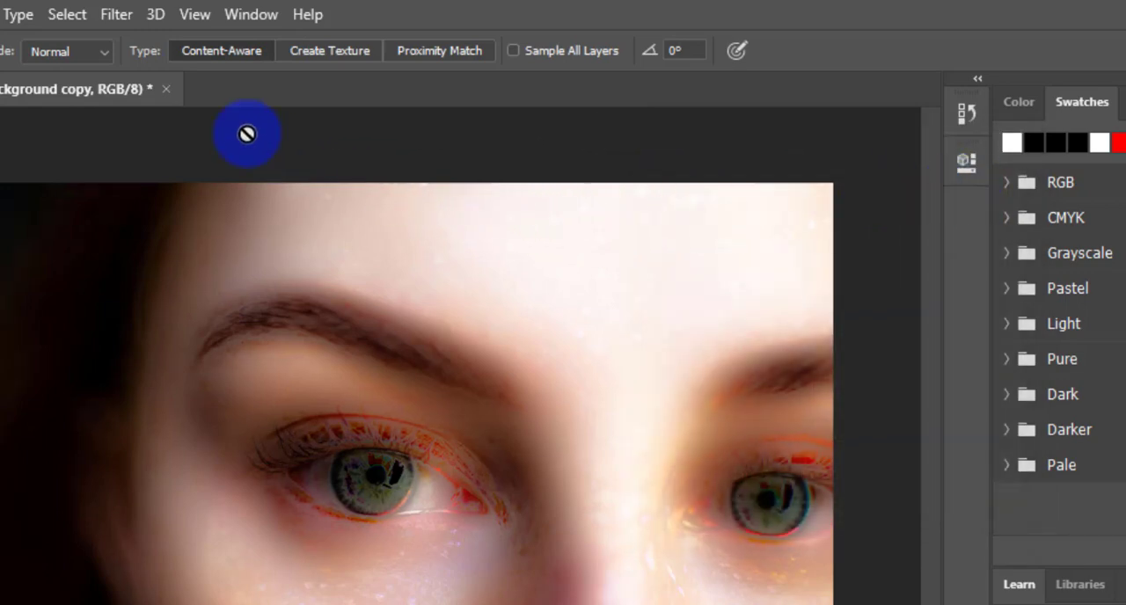
Step: Apply a Gaussian Blur filter with a radius of 11.1 pixels to the Background copy smart object
{"action": "left_click", "coordinate": [115, 15]}
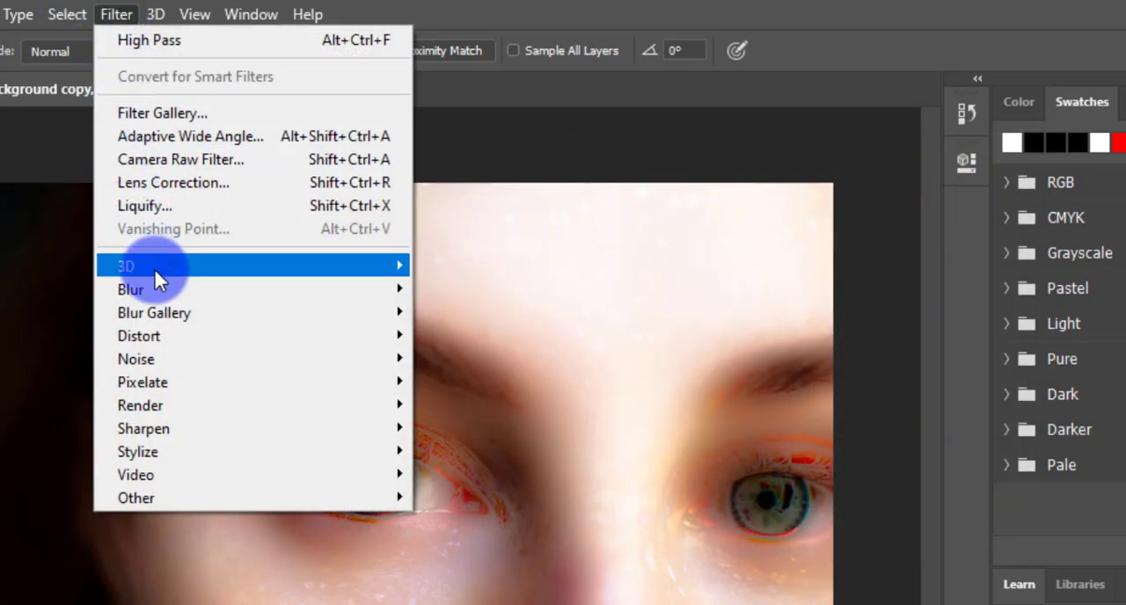
{"action": "mouse_move", "coordinate": [157, 288]}
{"action": "left_click", "coordinate": [487, 382]}
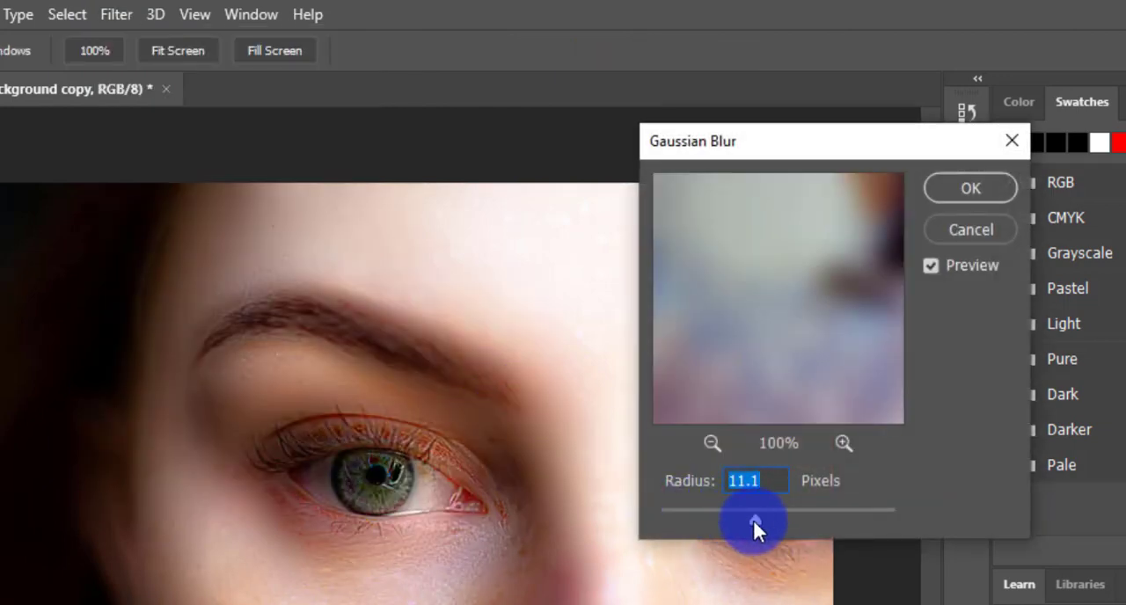
{"action": "left_click_drag", "start_coordinate": [754, 521], "coordinate": [758, 520]}
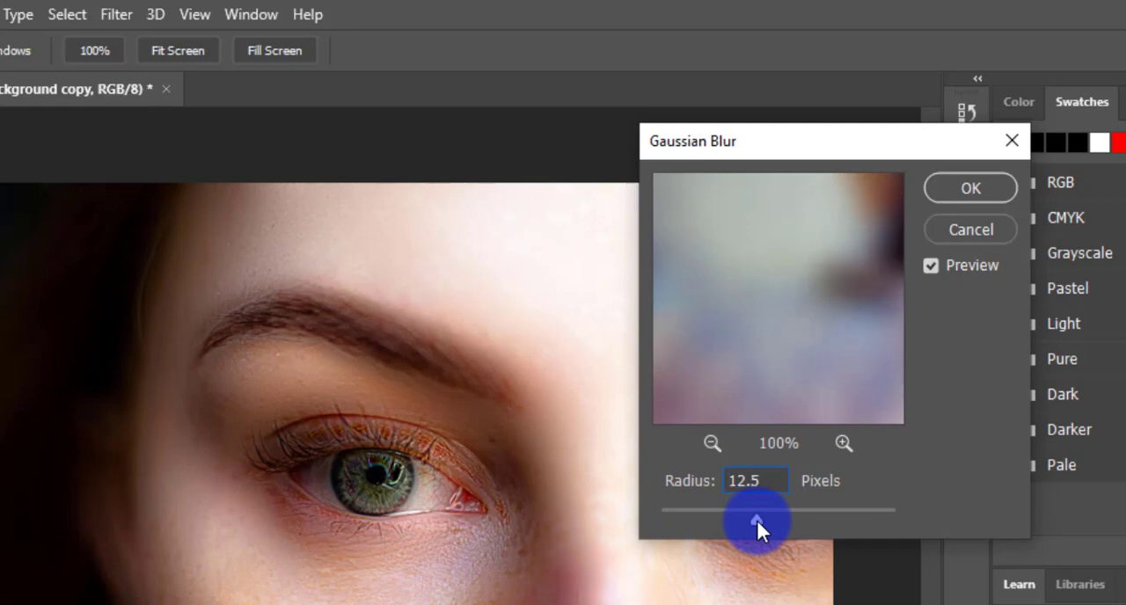
{"action": "left_click_drag", "start_coordinate": [757, 520], "coordinate": [754, 518]}
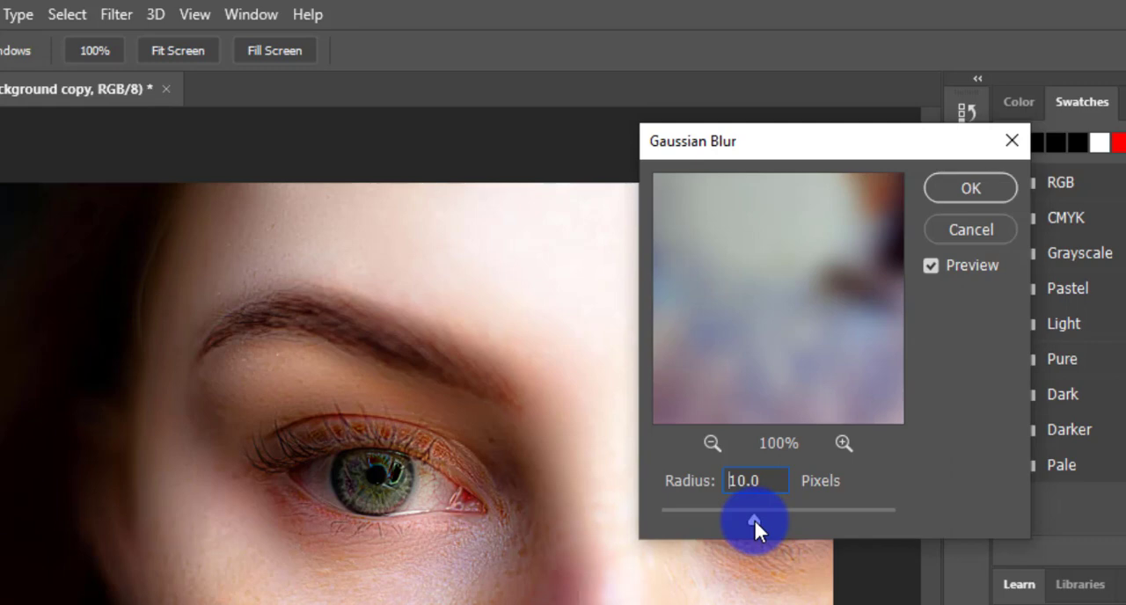
{"action": "left_click_drag", "start_coordinate": [754, 521], "coordinate": [755, 520]}
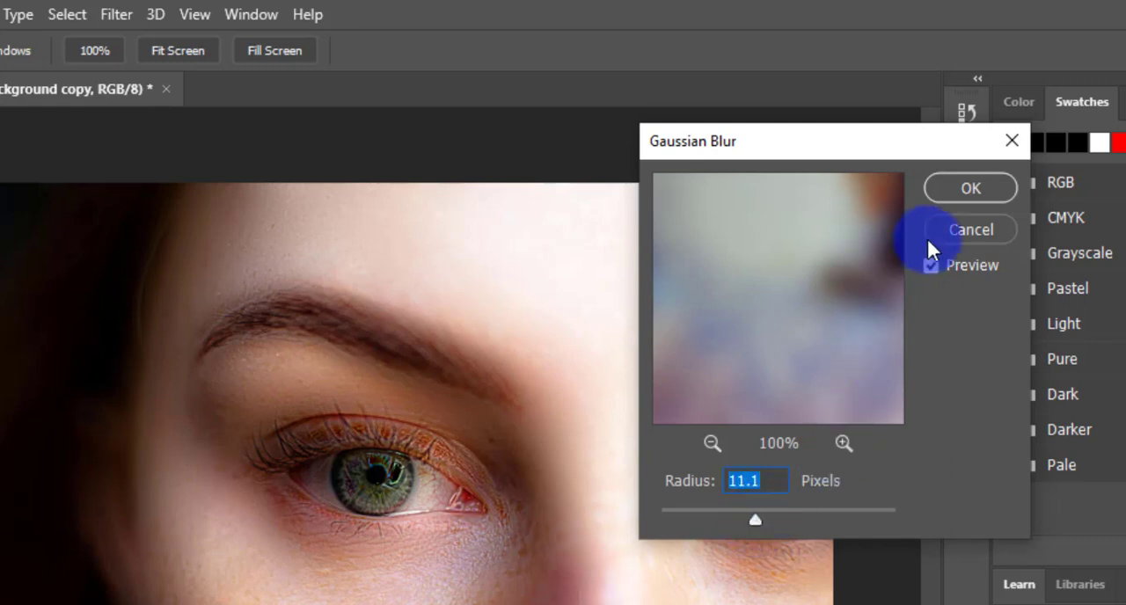
{"action": "left_click", "coordinate": [955, 192]}
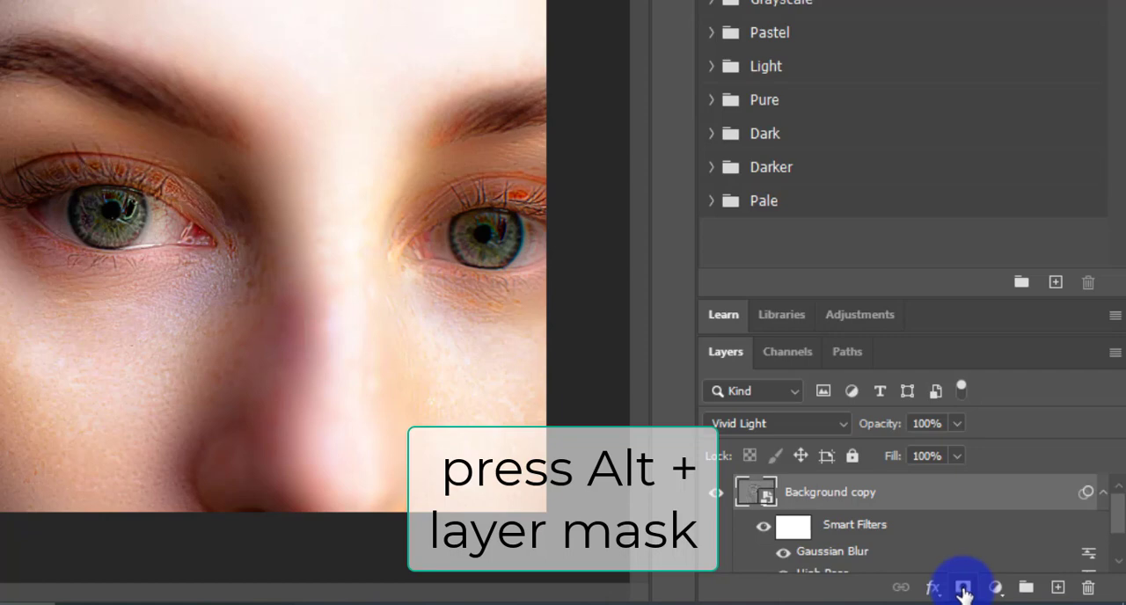
Step: Add a black layer mask to the Background copy layer to hide its smoothing effect
{"action": "left_click", "coordinate": [962, 587], "text": "alt"}
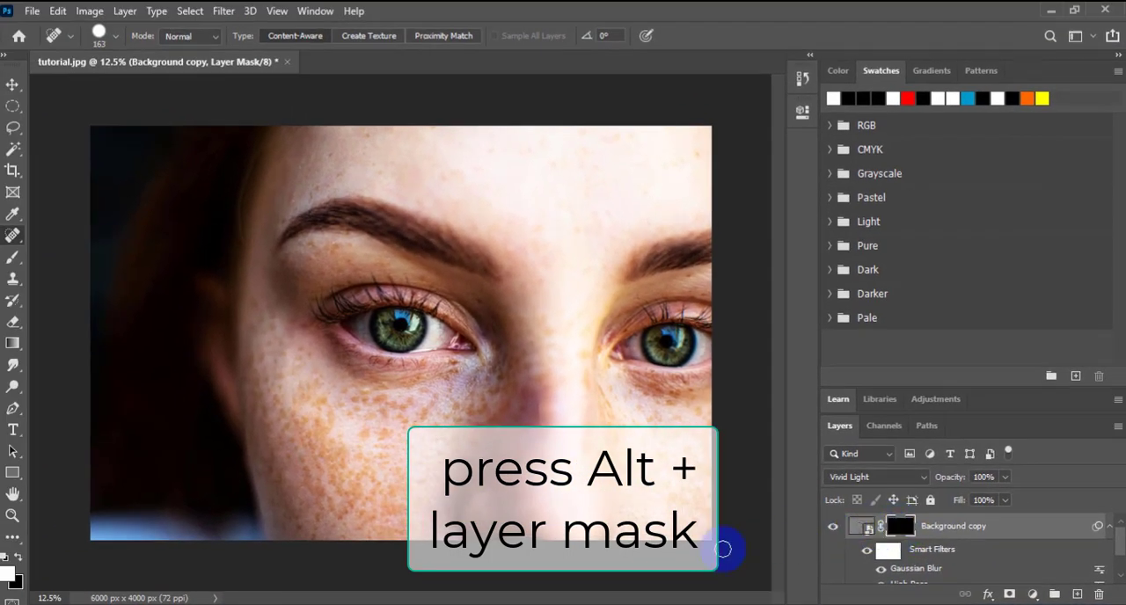
Step: Paint the Background copy layer's mask white with a 480-pixel brush over the forehead, nose and cheeks, sparing the eyes and brows
{"action": "left_click", "coordinate": [11, 577]}
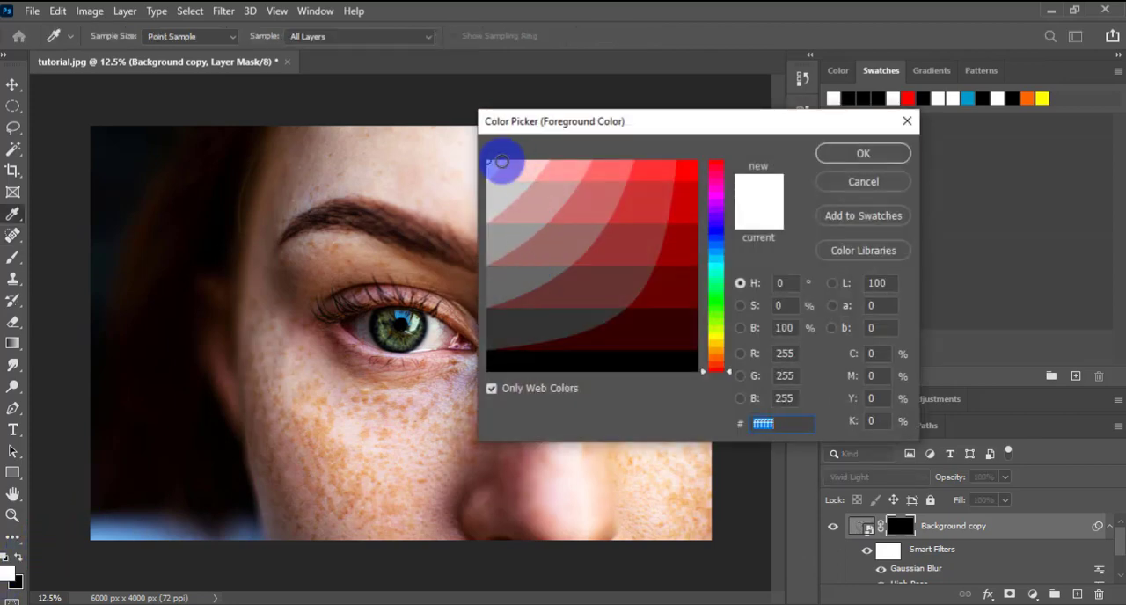
{"action": "left_click", "coordinate": [889, 155]}
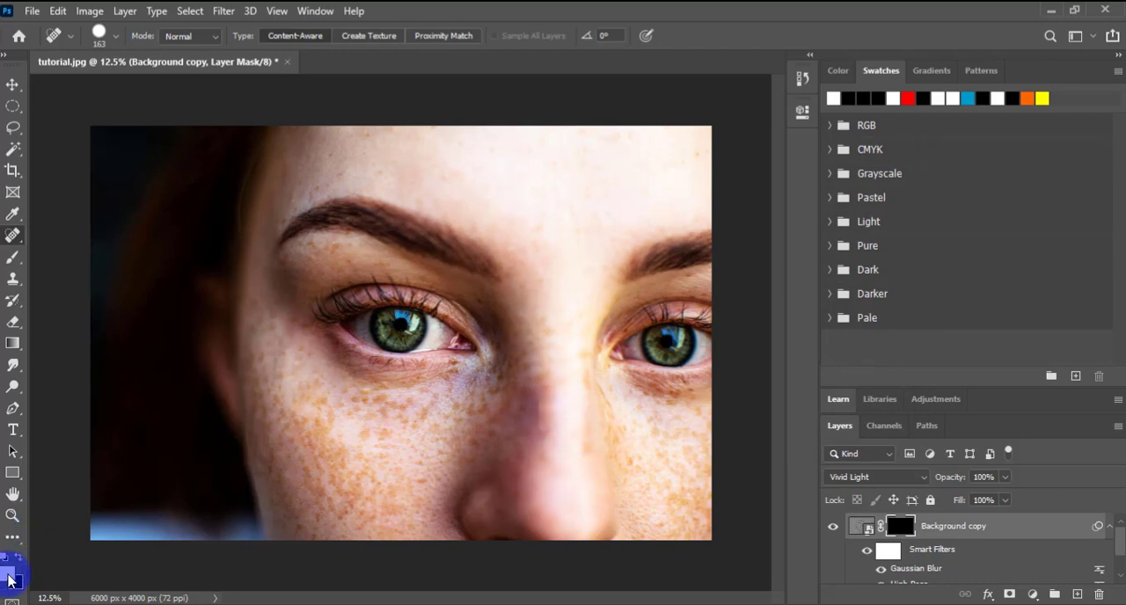
{"action": "left_click", "coordinate": [10, 264]}
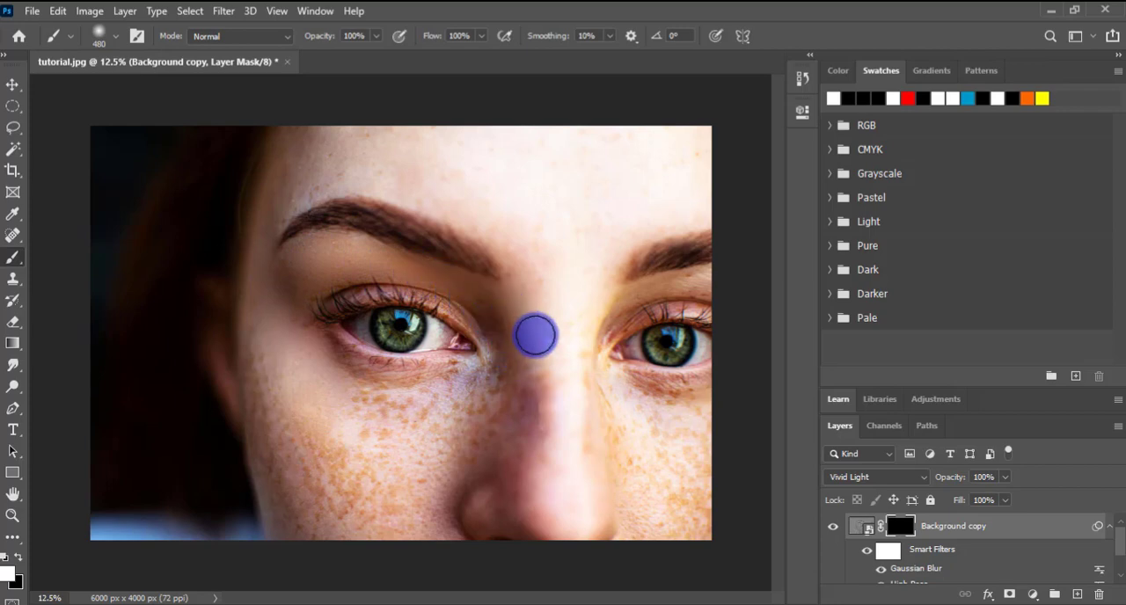
{"action": "mouse_move", "coordinate": [518, 246]}
{"action": "left_mouse_down"}
{"action": "mouse_move", "coordinate": [502, 362]}
{"action": "mouse_move", "coordinate": [500, 325]}
{"action": "mouse_move", "coordinate": [488, 317]}
{"action": "mouse_move", "coordinate": [501, 359]}
{"action": "mouse_move", "coordinate": [490, 370]}
{"action": "mouse_move", "coordinate": [345, 382]}
{"action": "mouse_move", "coordinate": [329, 354]}
{"action": "mouse_move", "coordinate": [456, 399]}
{"action": "mouse_move", "coordinate": [375, 410]}
{"action": "mouse_move", "coordinate": [424, 421]}
{"action": "mouse_move", "coordinate": [343, 415]}
{"action": "mouse_move", "coordinate": [405, 414]}
{"action": "mouse_move", "coordinate": [335, 403]}
{"action": "mouse_move", "coordinate": [433, 409]}
{"action": "mouse_move", "coordinate": [503, 369]}
{"action": "mouse_move", "coordinate": [507, 349]}
{"action": "mouse_move", "coordinate": [479, 419]}
{"action": "mouse_move", "coordinate": [501, 372]}
{"action": "mouse_move", "coordinate": [508, 441]}
{"action": "mouse_move", "coordinate": [529, 387]}
{"action": "mouse_move", "coordinate": [538, 467]}
{"action": "mouse_move", "coordinate": [540, 356]}
{"action": "mouse_move", "coordinate": [556, 445]}
{"action": "mouse_move", "coordinate": [518, 338]}
{"action": "mouse_move", "coordinate": [511, 451]}
{"action": "mouse_move", "coordinate": [502, 405]}
{"action": "mouse_move", "coordinate": [470, 462]}
{"action": "mouse_move", "coordinate": [434, 450]}
{"action": "mouse_move", "coordinate": [458, 443]}
{"action": "mouse_move", "coordinate": [431, 475]}
{"action": "mouse_move", "coordinate": [498, 397]}
{"action": "mouse_move", "coordinate": [444, 418]}
{"action": "mouse_move", "coordinate": [406, 372]}
{"action": "mouse_move", "coordinate": [351, 403]}
{"action": "mouse_move", "coordinate": [270, 339]}
{"action": "mouse_move", "coordinate": [269, 382]}
{"action": "mouse_move", "coordinate": [266, 329]}
{"action": "mouse_move", "coordinate": [267, 387]}
{"action": "mouse_move", "coordinate": [329, 168]}
{"action": "mouse_move", "coordinate": [292, 204]}
{"action": "mouse_move", "coordinate": [350, 142]}
{"action": "mouse_move", "coordinate": [404, 146]}
{"action": "mouse_move", "coordinate": [448, 191]}
{"action": "mouse_move", "coordinate": [518, 148]}
{"action": "mouse_move", "coordinate": [502, 176]}
{"action": "mouse_move", "coordinate": [550, 144]}
{"action": "mouse_move", "coordinate": [726, 133]}
{"action": "mouse_move", "coordinate": [719, 150]}
{"action": "mouse_move", "coordinate": [548, 214]}
{"action": "mouse_move", "coordinate": [611, 191]}
{"action": "mouse_move", "coordinate": [477, 146]}
{"action": "mouse_move", "coordinate": [696, 144]}
{"action": "mouse_move", "coordinate": [390, 146]}
{"action": "mouse_move", "coordinate": [367, 132]}
{"action": "mouse_move", "coordinate": [357, 148]}
{"action": "mouse_move", "coordinate": [530, 228]}
{"action": "mouse_move", "coordinate": [402, 176]}
{"action": "mouse_move", "coordinate": [507, 241]}
{"action": "mouse_move", "coordinate": [553, 202]}
{"action": "mouse_move", "coordinate": [606, 209]}
{"action": "mouse_move", "coordinate": [603, 221]}
{"action": "mouse_move", "coordinate": [694, 201]}
{"action": "mouse_move", "coordinate": [635, 220]}
{"action": "mouse_move", "coordinate": [618, 194]}
{"action": "mouse_move", "coordinate": [545, 285]}
{"action": "mouse_move", "coordinate": [563, 366]}
{"action": "mouse_move", "coordinate": [613, 308]}
{"action": "mouse_move", "coordinate": [668, 286]}
{"action": "mouse_move", "coordinate": [718, 287]}
{"action": "left_mouse_up"}
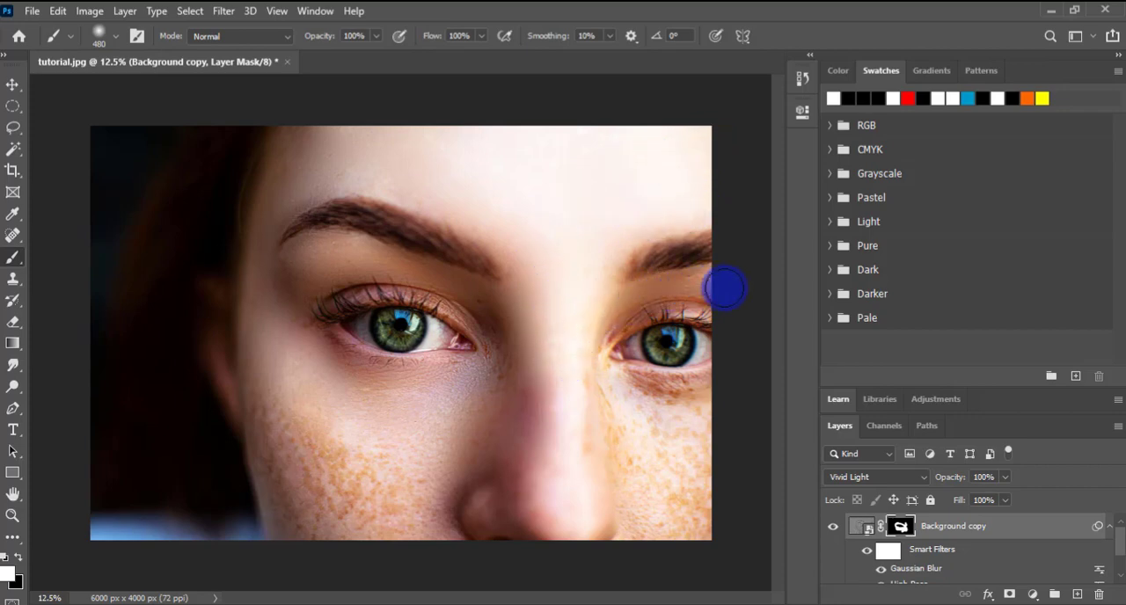
{"action": "mouse_move", "coordinate": [746, 393]}
{"action": "left_mouse_down"}
{"action": "mouse_move", "coordinate": [713, 407]}
{"action": "mouse_move", "coordinate": [636, 406]}
{"action": "mouse_move", "coordinate": [621, 397]}
{"action": "mouse_move", "coordinate": [711, 392]}
{"action": "mouse_move", "coordinate": [598, 391]}
{"action": "mouse_move", "coordinate": [641, 412]}
{"action": "mouse_move", "coordinate": [709, 412]}
{"action": "mouse_move", "coordinate": [593, 435]}
{"action": "mouse_move", "coordinate": [696, 449]}
{"action": "mouse_move", "coordinate": [612, 470]}
{"action": "mouse_move", "coordinate": [716, 465]}
{"action": "mouse_move", "coordinate": [648, 460]}
{"action": "mouse_move", "coordinate": [676, 438]}
{"action": "mouse_move", "coordinate": [683, 504]}
{"action": "mouse_move", "coordinate": [671, 515]}
{"action": "mouse_move", "coordinate": [694, 498]}
{"action": "mouse_move", "coordinate": [690, 539]}
{"action": "mouse_move", "coordinate": [694, 477]}
{"action": "mouse_move", "coordinate": [717, 442]}
{"action": "mouse_move", "coordinate": [667, 483]}
{"action": "mouse_move", "coordinate": [640, 544]}
{"action": "mouse_move", "coordinate": [622, 421]}
{"action": "mouse_move", "coordinate": [638, 425]}
{"action": "mouse_move", "coordinate": [662, 540]}
{"action": "mouse_move", "coordinate": [660, 427]}
{"action": "mouse_move", "coordinate": [642, 402]}
{"action": "mouse_move", "coordinate": [697, 400]}
{"action": "mouse_move", "coordinate": [718, 469]}
{"action": "mouse_move", "coordinate": [690, 568]}
{"action": "mouse_move", "coordinate": [715, 469]}
{"action": "mouse_move", "coordinate": [636, 550]}
{"action": "mouse_move", "coordinate": [603, 528]}
{"action": "mouse_move", "coordinate": [592, 485]}
{"action": "mouse_move", "coordinate": [532, 516]}
{"action": "mouse_move", "coordinate": [517, 446]}
{"action": "mouse_move", "coordinate": [497, 526]}
{"action": "mouse_move", "coordinate": [553, 373]}
{"action": "mouse_move", "coordinate": [570, 531]}
{"action": "mouse_move", "coordinate": [570, 366]}
{"action": "mouse_move", "coordinate": [546, 332]}
{"action": "mouse_move", "coordinate": [507, 386]}
{"action": "mouse_move", "coordinate": [511, 349]}
{"action": "mouse_move", "coordinate": [476, 553]}
{"action": "mouse_move", "coordinate": [480, 481]}
{"action": "mouse_move", "coordinate": [434, 472]}
{"action": "mouse_move", "coordinate": [417, 540]}
{"action": "mouse_move", "coordinate": [414, 472]}
{"action": "left_mouse_up"}
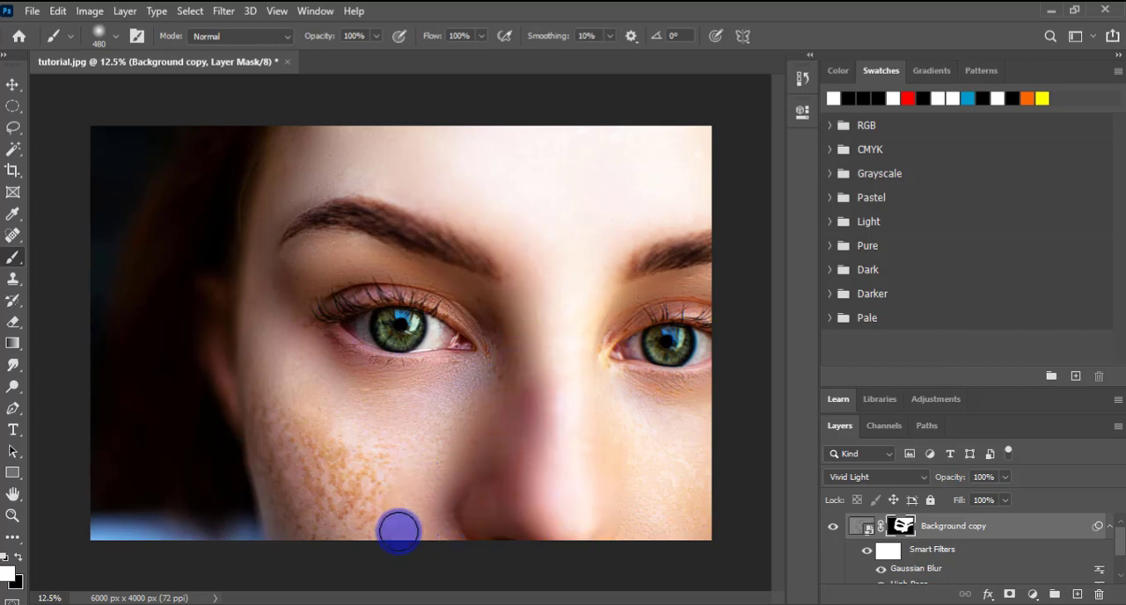
{"action": "mouse_move", "coordinate": [399, 531]}
{"action": "left_mouse_down"}
{"action": "mouse_move", "coordinate": [409, 464]}
{"action": "mouse_move", "coordinate": [382, 538]}
{"action": "mouse_move", "coordinate": [407, 459]}
{"action": "mouse_move", "coordinate": [367, 520]}
{"action": "mouse_move", "coordinate": [385, 473]}
{"action": "mouse_move", "coordinate": [365, 462]}
{"action": "mouse_move", "coordinate": [343, 521]}
{"action": "mouse_move", "coordinate": [353, 443]}
{"action": "mouse_move", "coordinate": [333, 512]}
{"action": "mouse_move", "coordinate": [325, 432]}
{"action": "mouse_move", "coordinate": [314, 513]}
{"action": "mouse_move", "coordinate": [284, 408]}
{"action": "mouse_move", "coordinate": [327, 444]}
{"action": "mouse_move", "coordinate": [302, 460]}
{"action": "mouse_move", "coordinate": [266, 402]}
{"action": "mouse_move", "coordinate": [295, 563]}
{"action": "mouse_move", "coordinate": [307, 475]}
{"action": "mouse_move", "coordinate": [304, 543]}
{"action": "mouse_move", "coordinate": [279, 479]}
{"action": "mouse_move", "coordinate": [271, 366]}
{"action": "mouse_move", "coordinate": [301, 535]}
{"action": "mouse_move", "coordinate": [302, 522]}
{"action": "mouse_move", "coordinate": [324, 524]}
{"action": "mouse_move", "coordinate": [390, 465]}
{"action": "mouse_move", "coordinate": [355, 509]}
{"action": "mouse_move", "coordinate": [447, 448]}
{"action": "mouse_move", "coordinate": [325, 429]}
{"action": "mouse_move", "coordinate": [302, 544]}
{"action": "mouse_move", "coordinate": [308, 454]}
{"action": "mouse_move", "coordinate": [309, 519]}
{"action": "mouse_move", "coordinate": [292, 446]}
{"action": "mouse_move", "coordinate": [329, 523]}
{"action": "mouse_move", "coordinate": [316, 464]}
{"action": "mouse_move", "coordinate": [364, 413]}
{"action": "mouse_move", "coordinate": [437, 430]}
{"action": "left_mouse_up"}
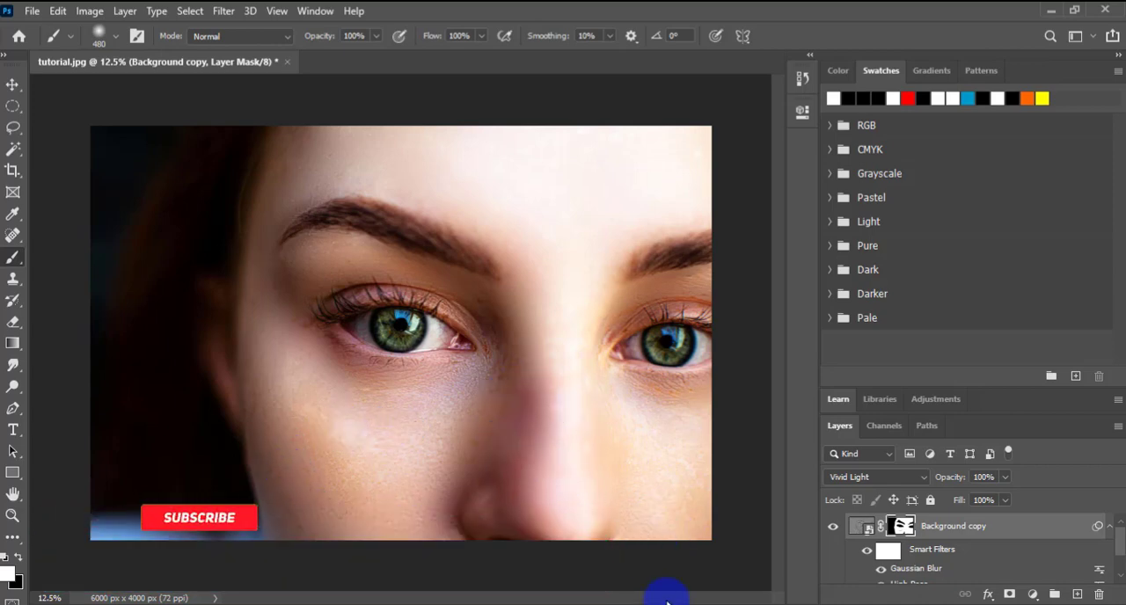
Step: Compare the portrait with and without the skin smoothing by hiding and showing the Background copy layer twice
{"action": "left_click", "coordinate": [833, 530]}
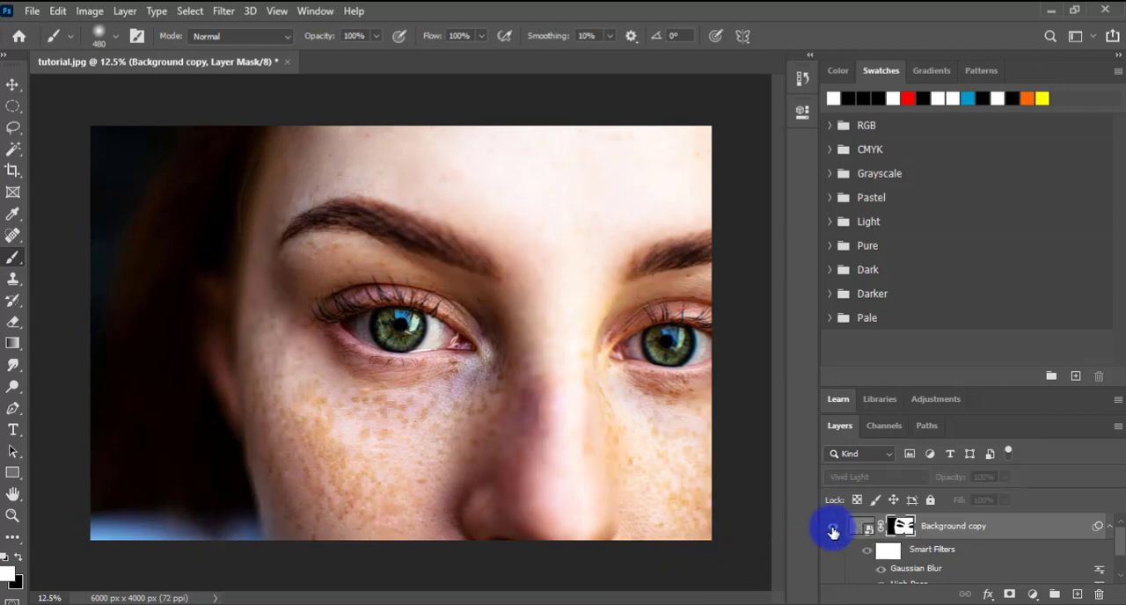
{"action": "left_click", "coordinate": [833, 529]}
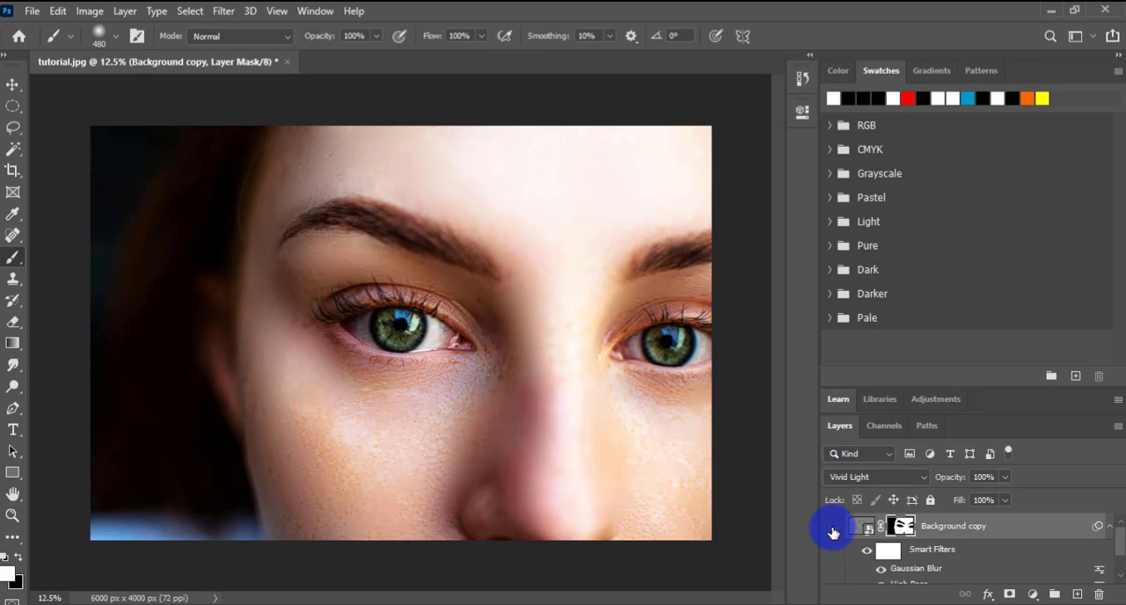
{"action": "left_click", "coordinate": [833, 529]}
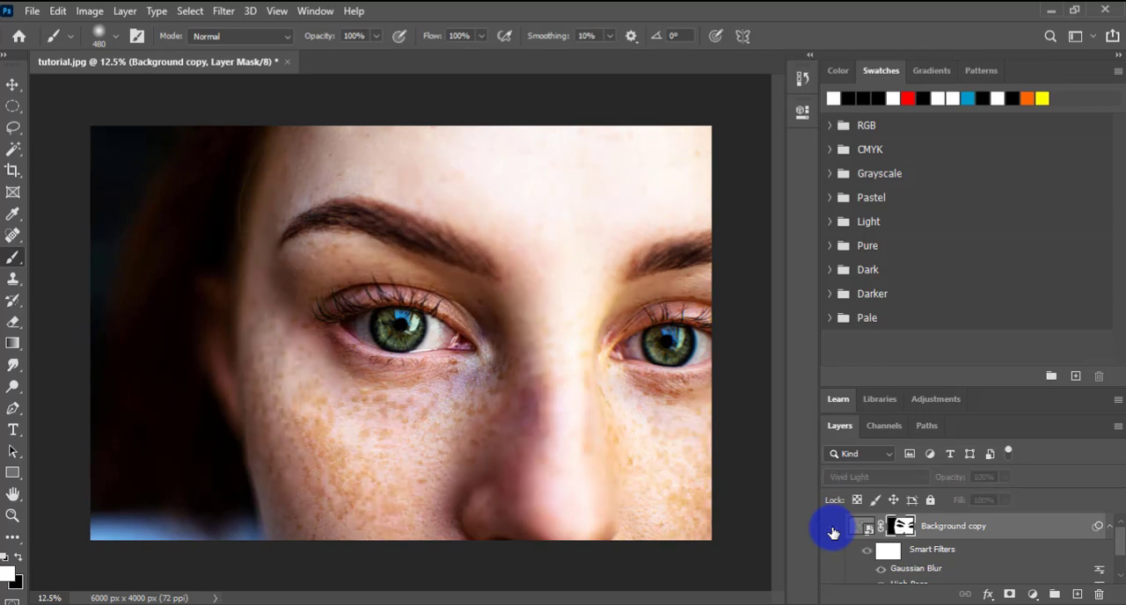
{"action": "left_click", "coordinate": [833, 529]}
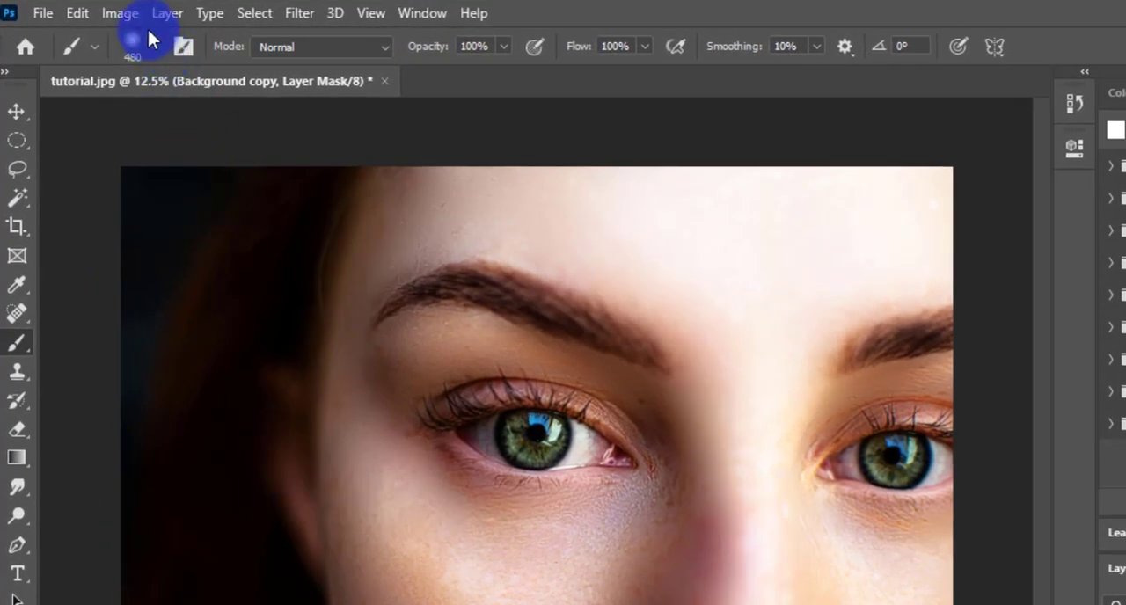
Step: Apply a Brightness/Contrast adjustment with contrast 78 to the Background copy layer's mask, then return to the Brush tool
{"action": "left_click", "coordinate": [110, 12]}
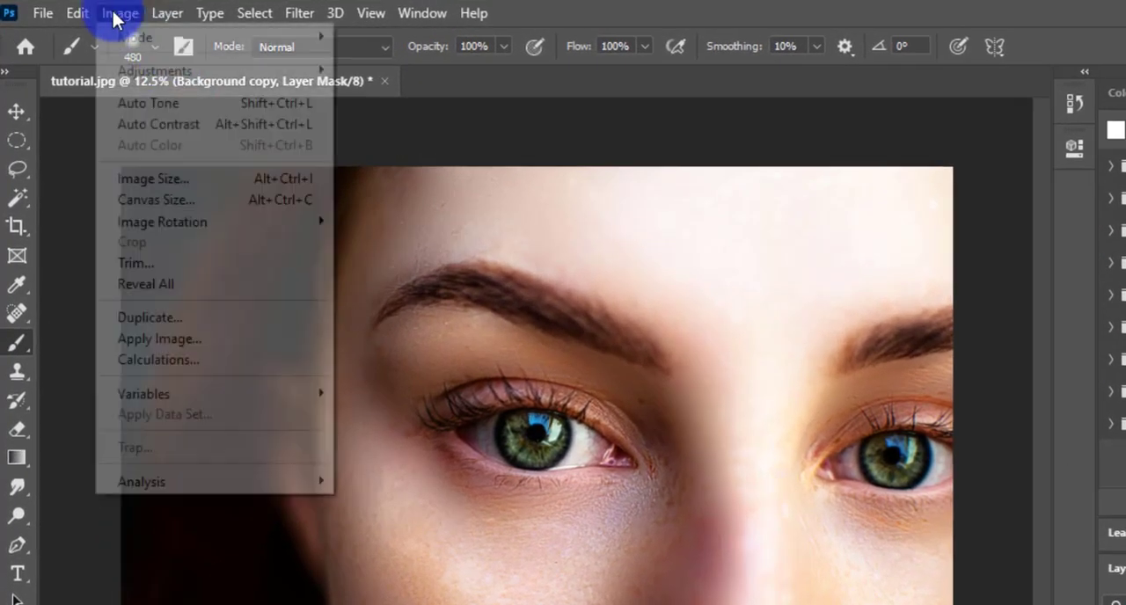
{"action": "mouse_move", "coordinate": [139, 67]}
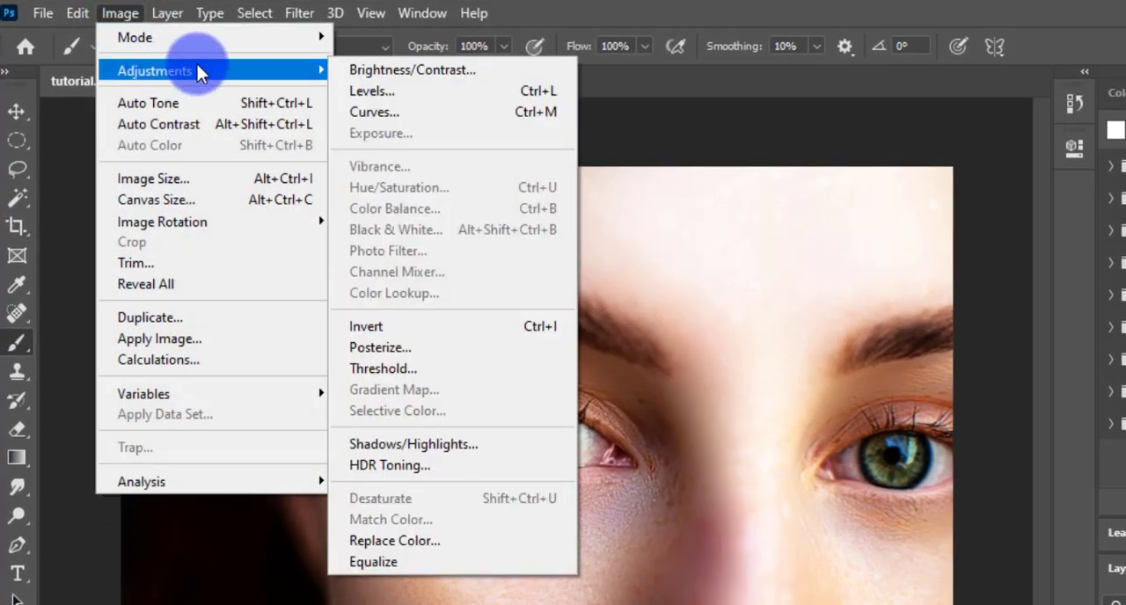
{"action": "left_click", "coordinate": [373, 70]}
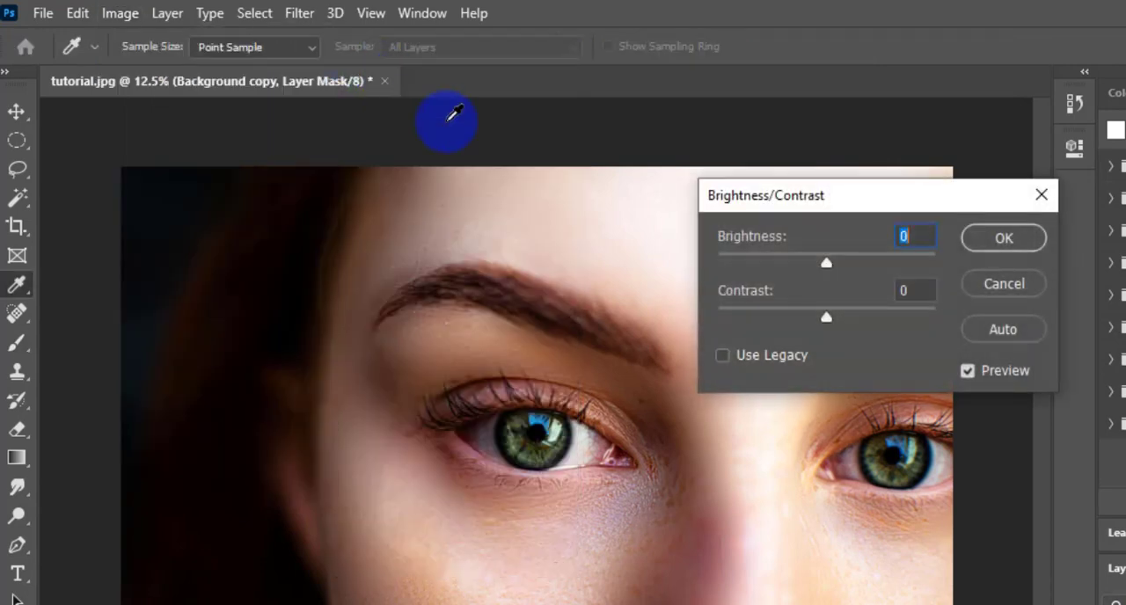
{"action": "left_click_drag", "start_coordinate": [827, 318], "coordinate": [877, 318]}
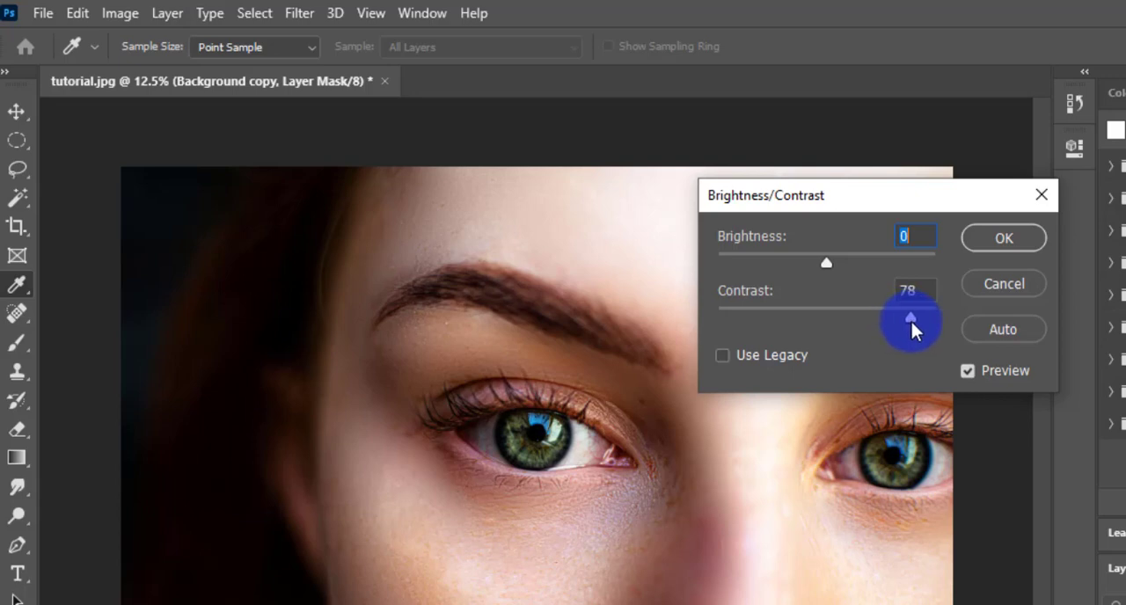
{"action": "left_click", "coordinate": [1010, 239]}
{"action": "key", "text": "b"}
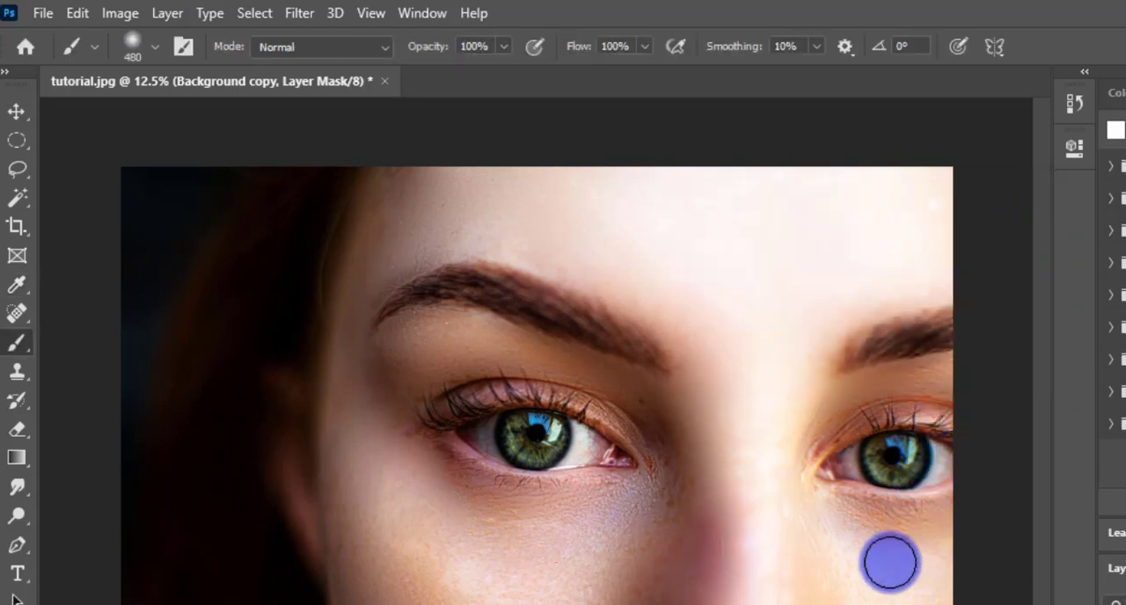